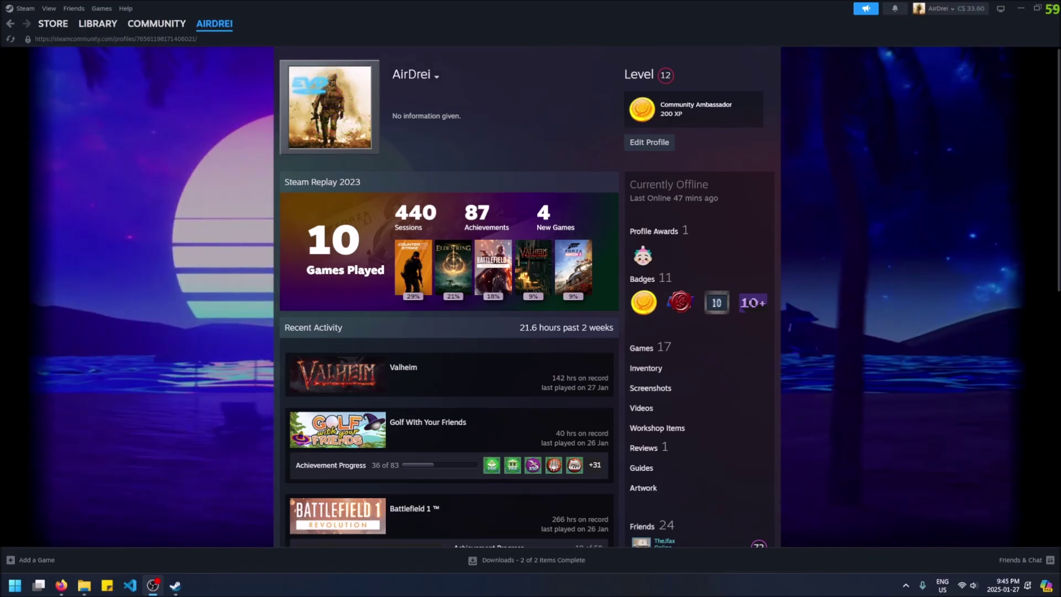
# Open the profile page and bring up the Profile Background settings in its editor.
pyautogui.moveTo(214, 32)
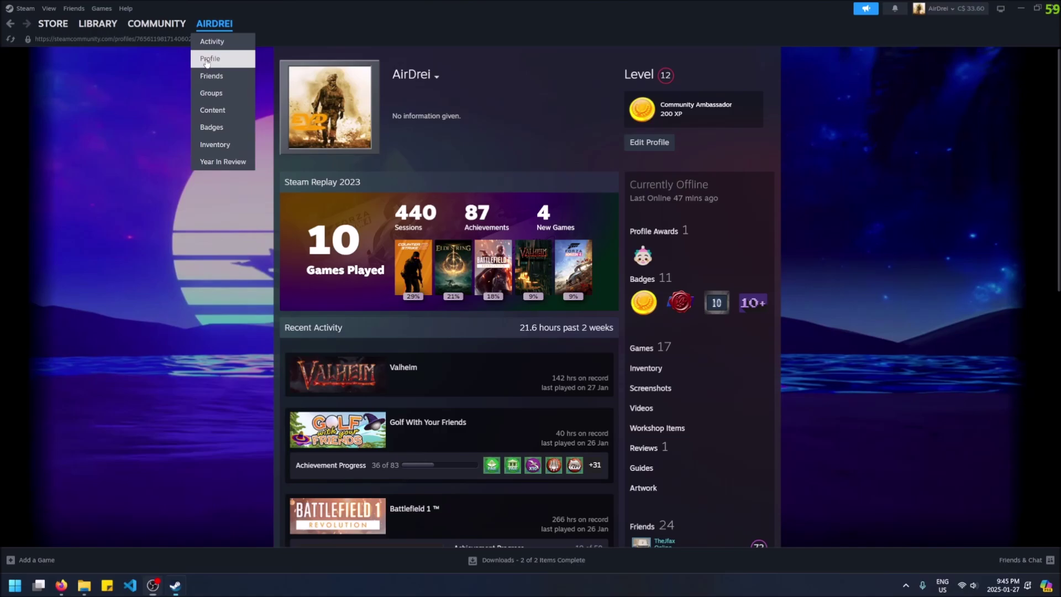
pyautogui.click(205, 61)
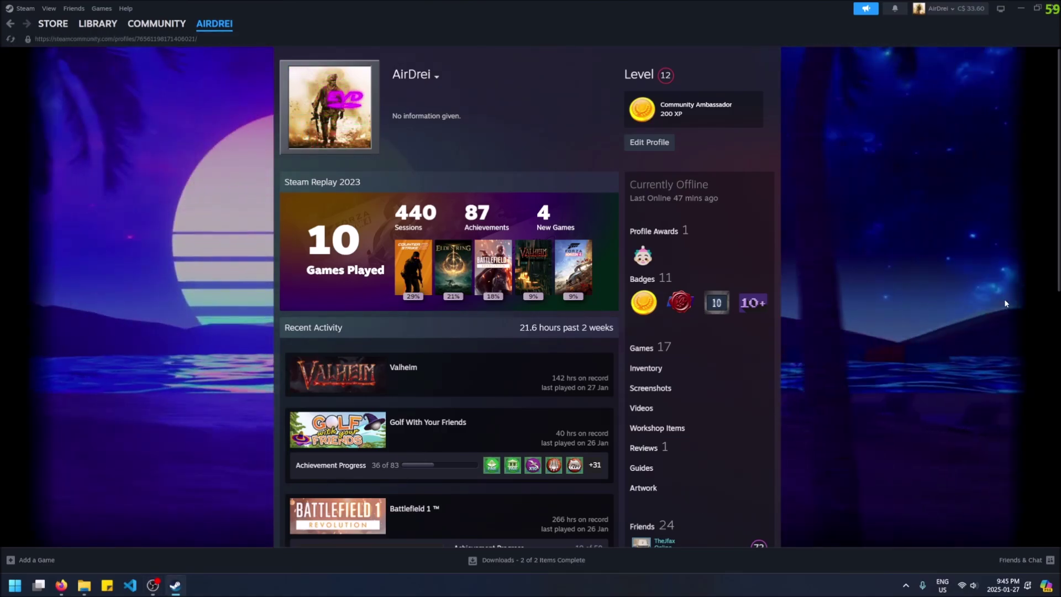
pyautogui.scroll(-3, 829, 299)
pyautogui.scroll(3, 789, 296)
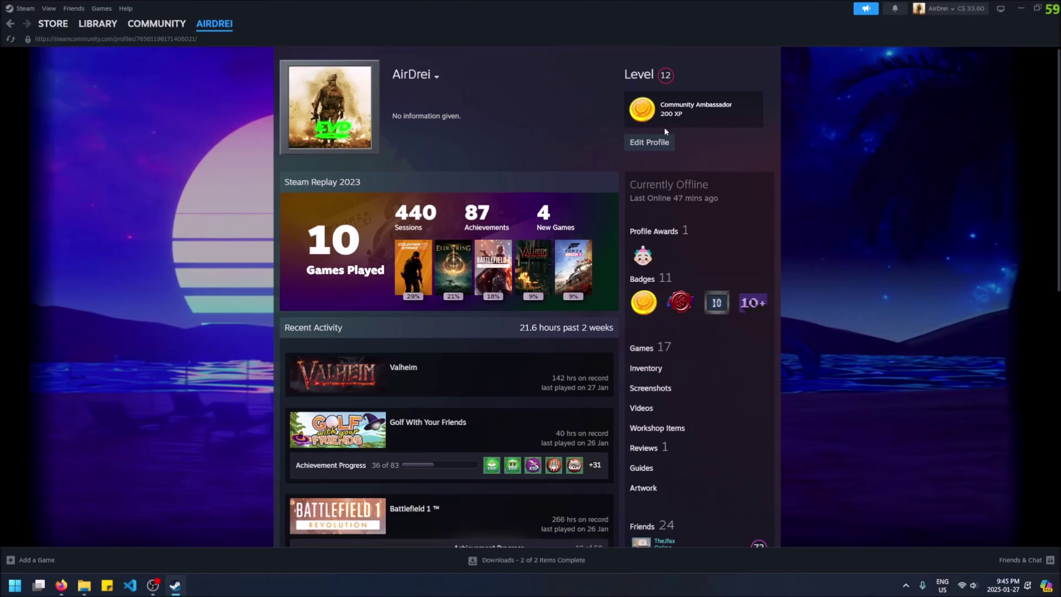
pyautogui.click(663, 144)
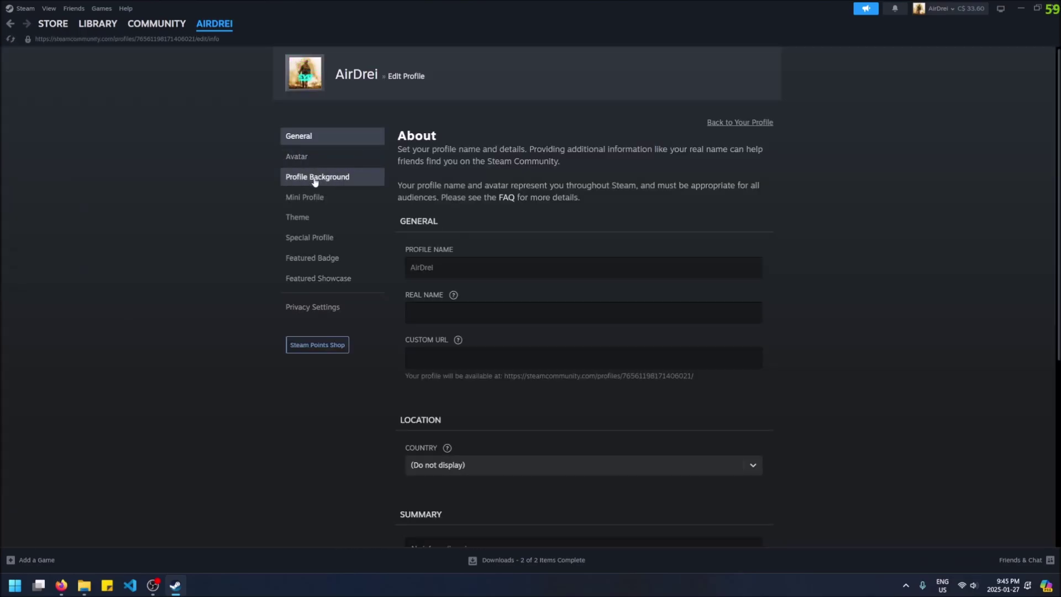
pyautogui.click(316, 178)
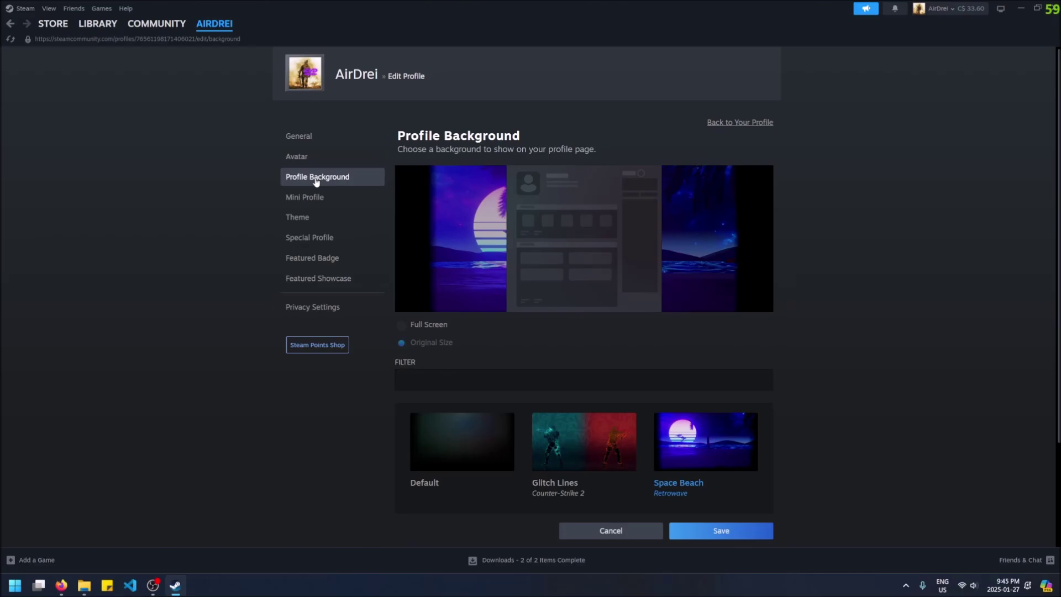
# Preview the current profile background at Full Screen and switch it back to Original Size.
pyautogui.click(402, 325)
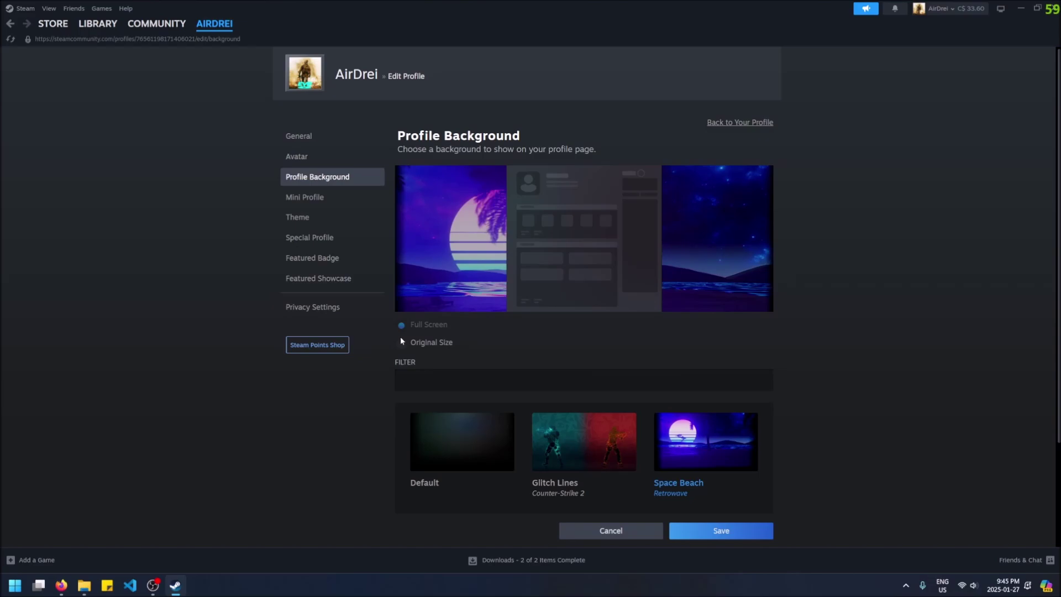
pyautogui.click(401, 342)
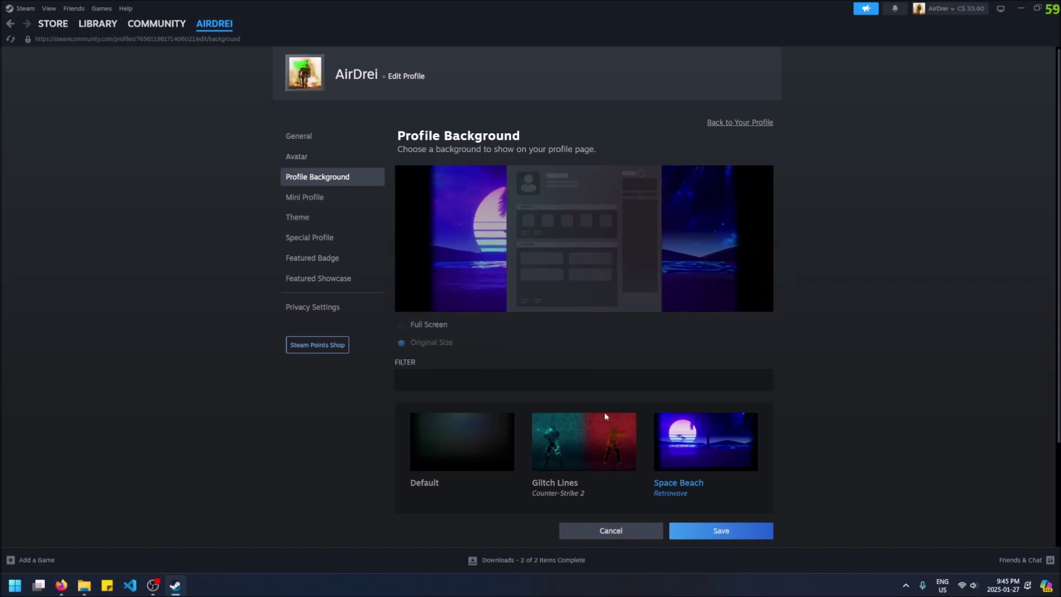
# Preview the Default and Glitch Lines backgrounds, and save Space Beach as the profile background.
pyautogui.scroll(-2, 498, 434)
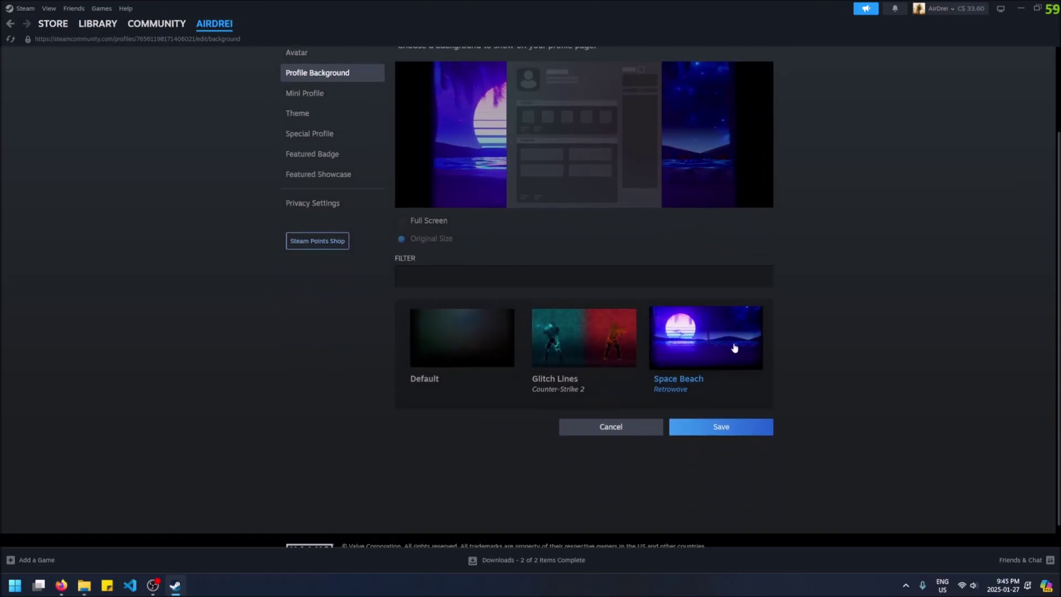
pyautogui.click(498, 345)
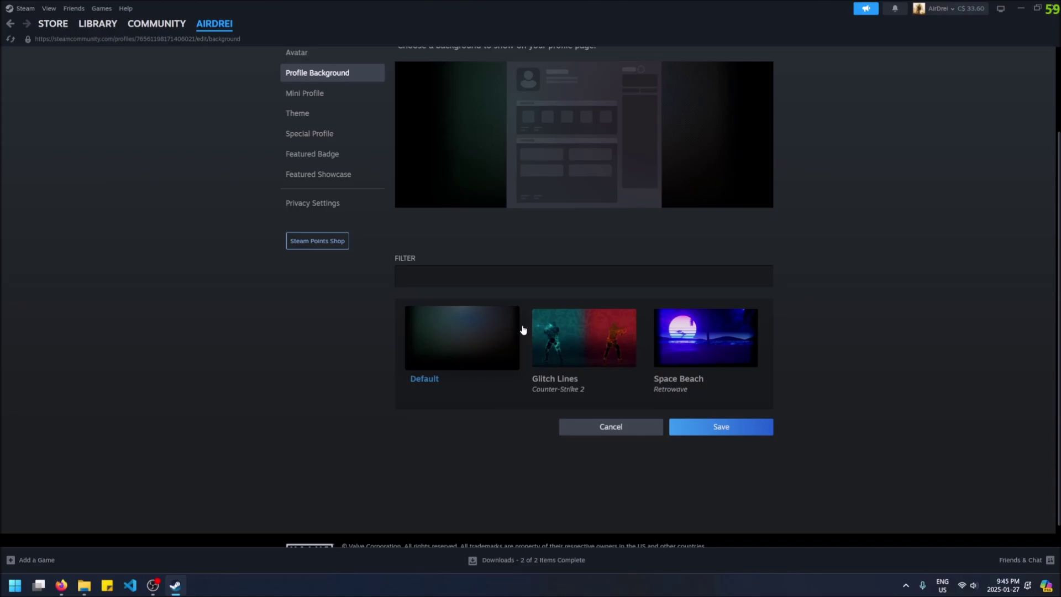
pyautogui.scroll(2, 553, 320)
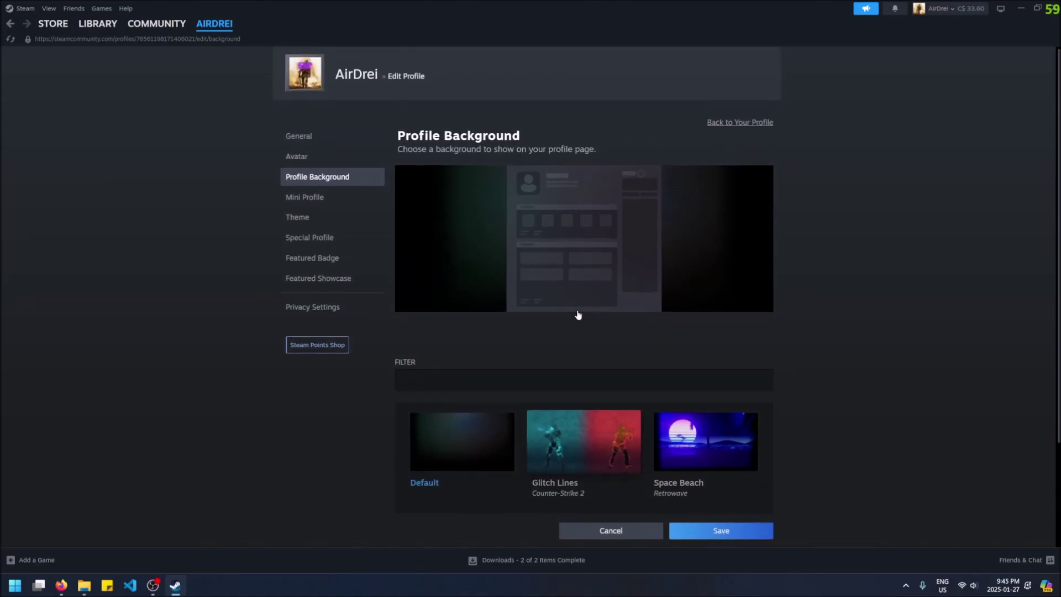
pyautogui.click(604, 447)
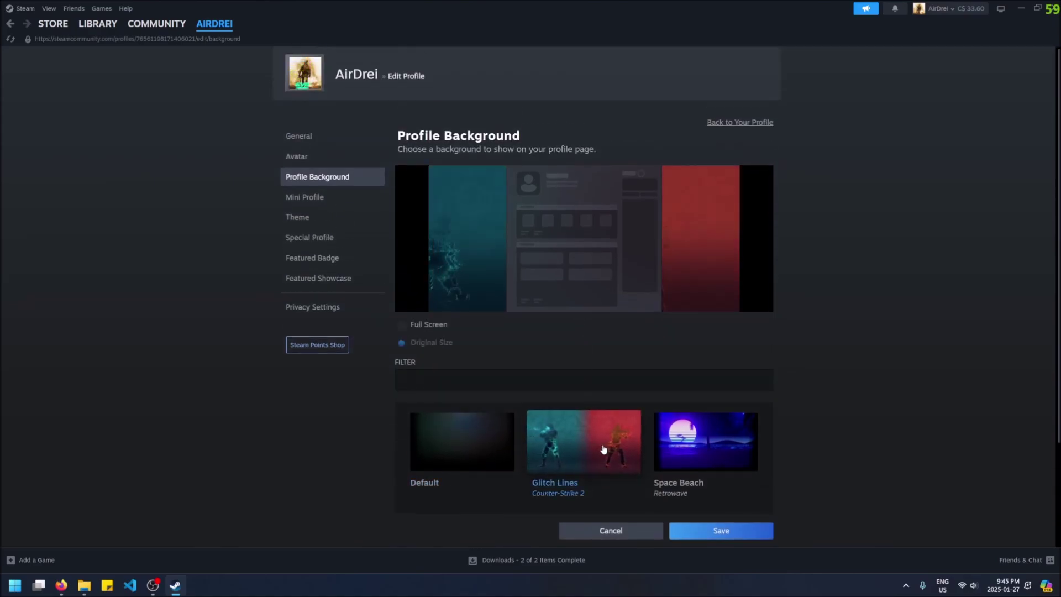
pyautogui.click(731, 445)
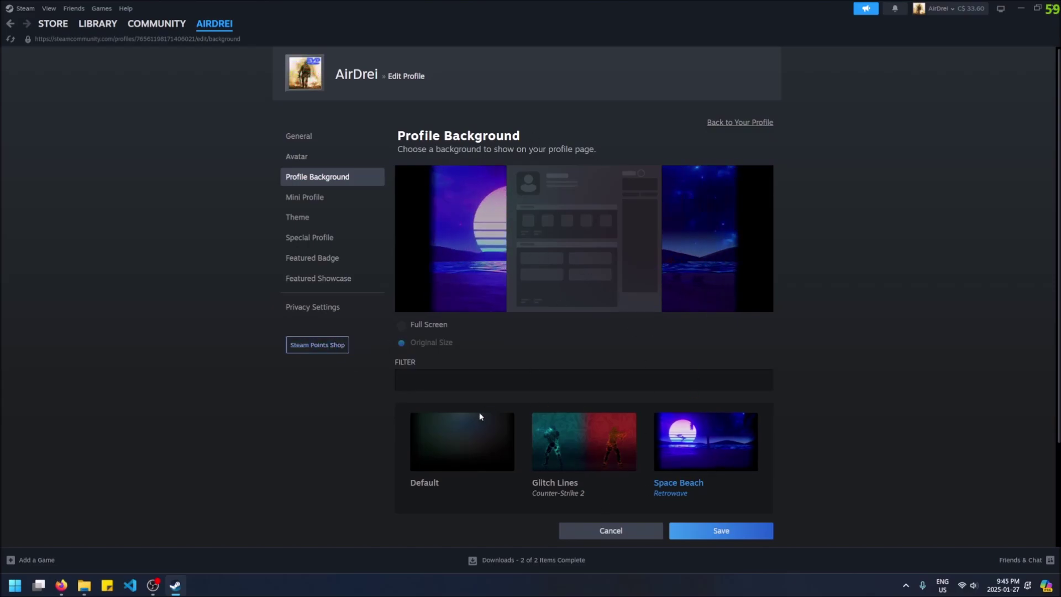
pyautogui.click(732, 532)
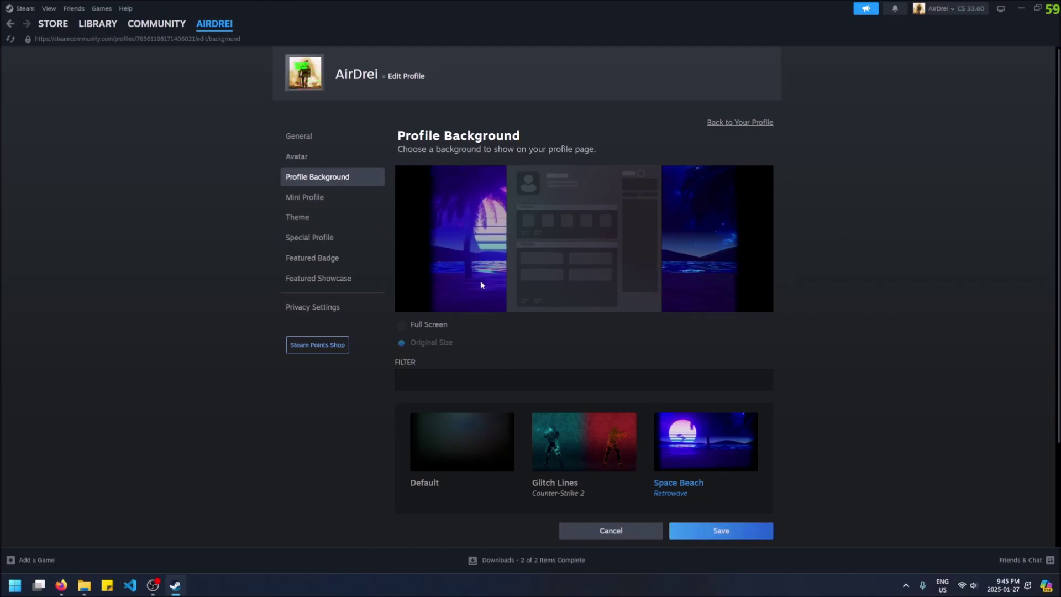
# Open the Backgrounds category of the Steam Points Shop and look over its tiled, animated, mini-profile and still sections.
pyautogui.click(317, 346)
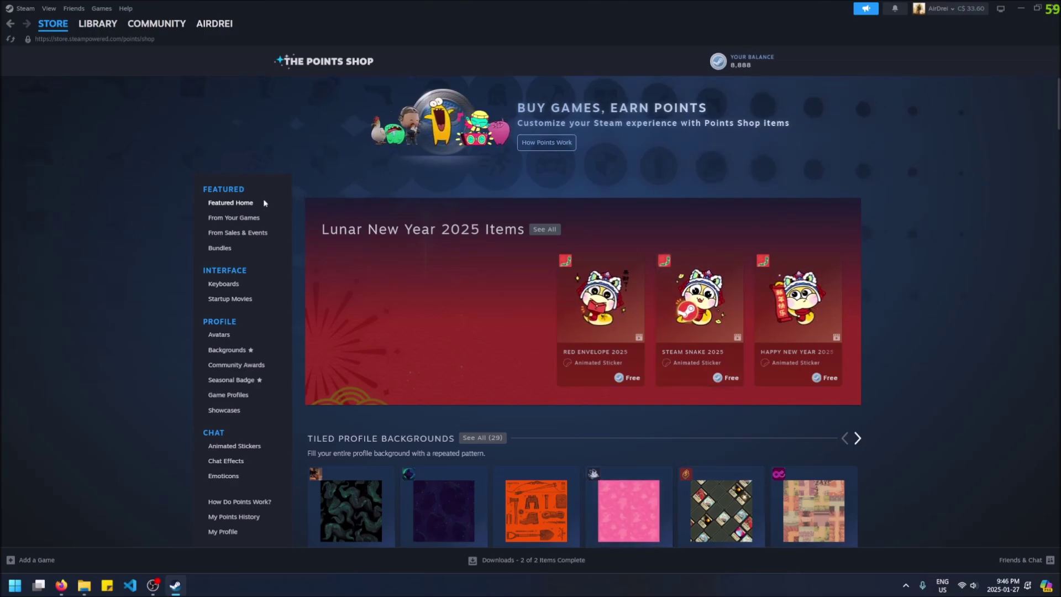
pyautogui.click(232, 353)
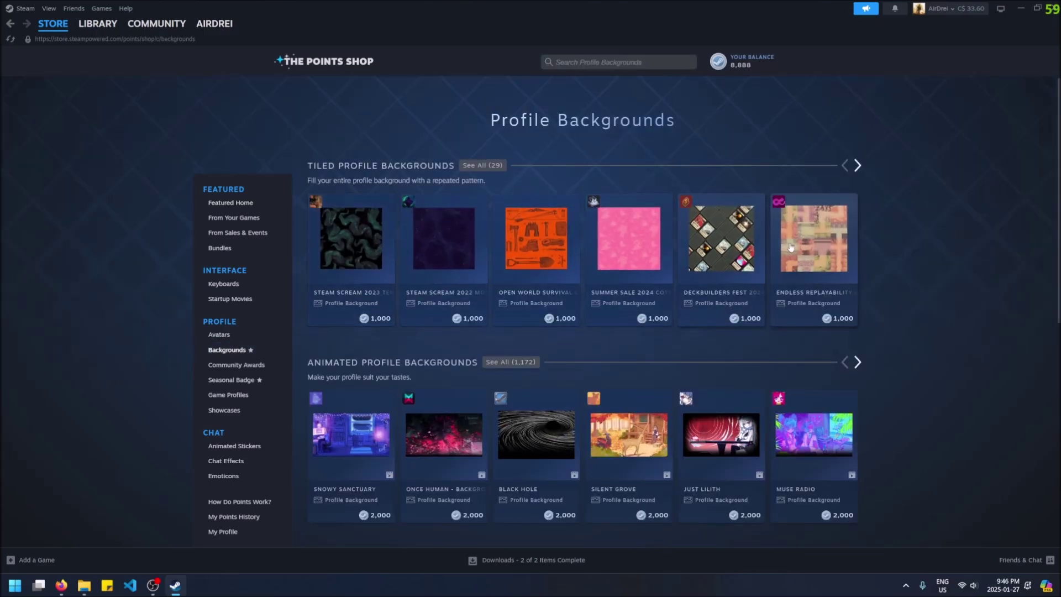
pyautogui.scroll(-2, 360, 375)
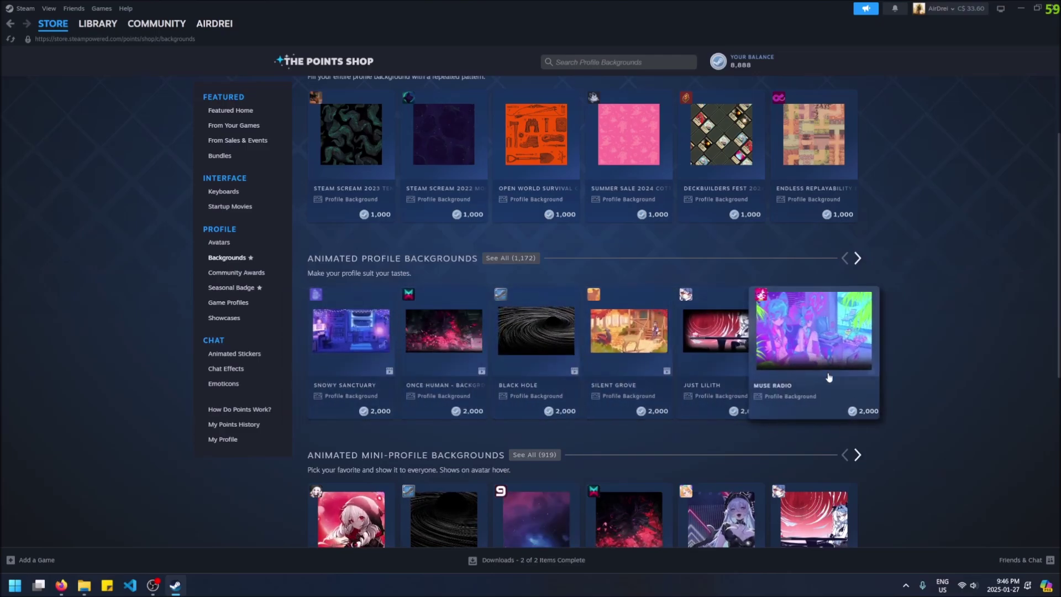
pyautogui.scroll(-2, 552, 332)
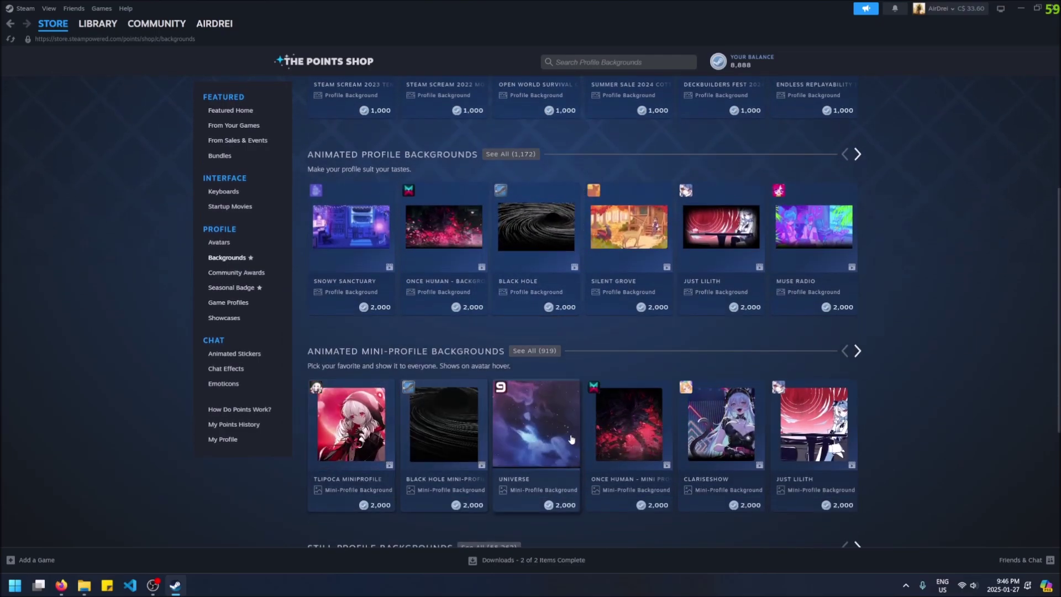
pyautogui.scroll(-4, 575, 425)
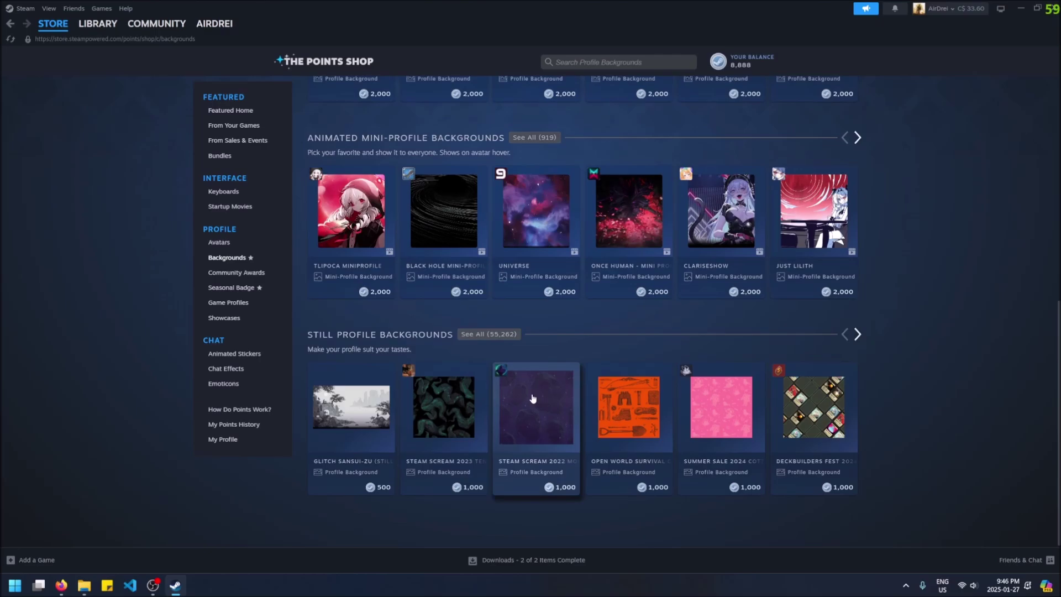
pyautogui.scroll(8, 532, 397)
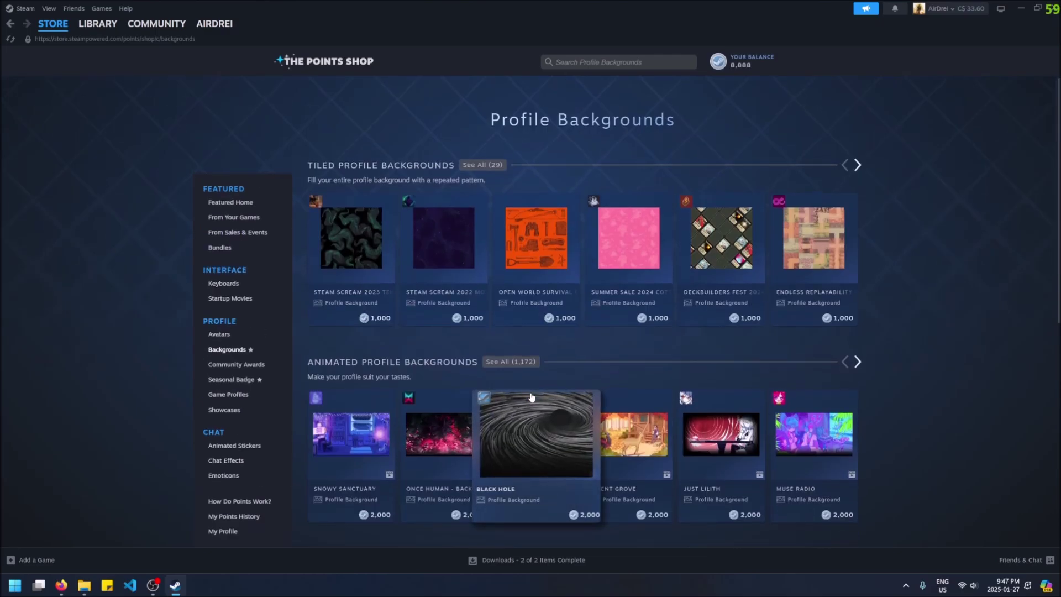
# Show all animated profile backgrounds and browse through the available designs.
pyautogui.scroll(-2, 532, 404)
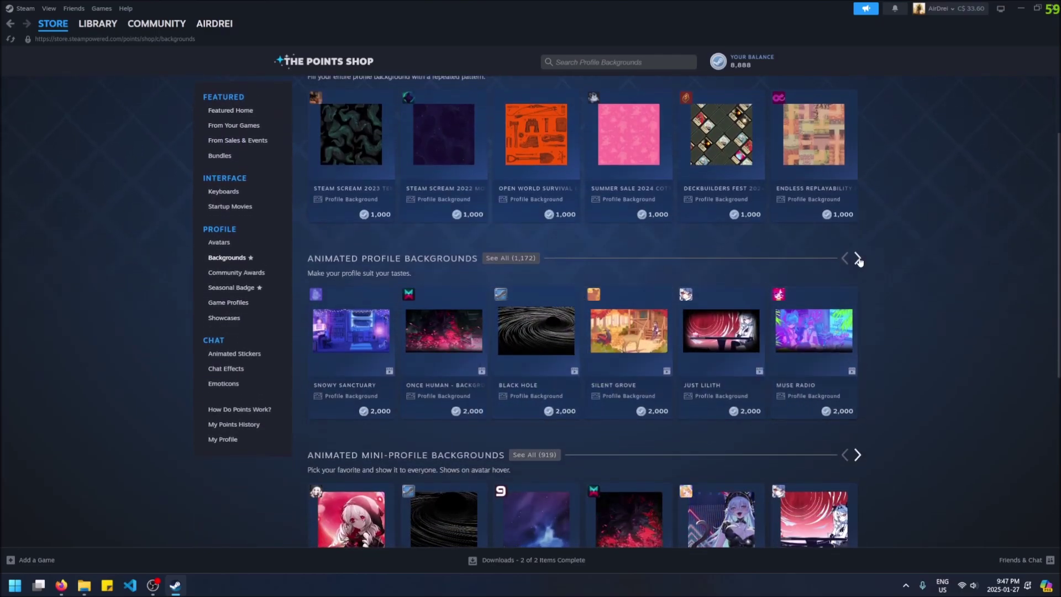
pyautogui.click(517, 258)
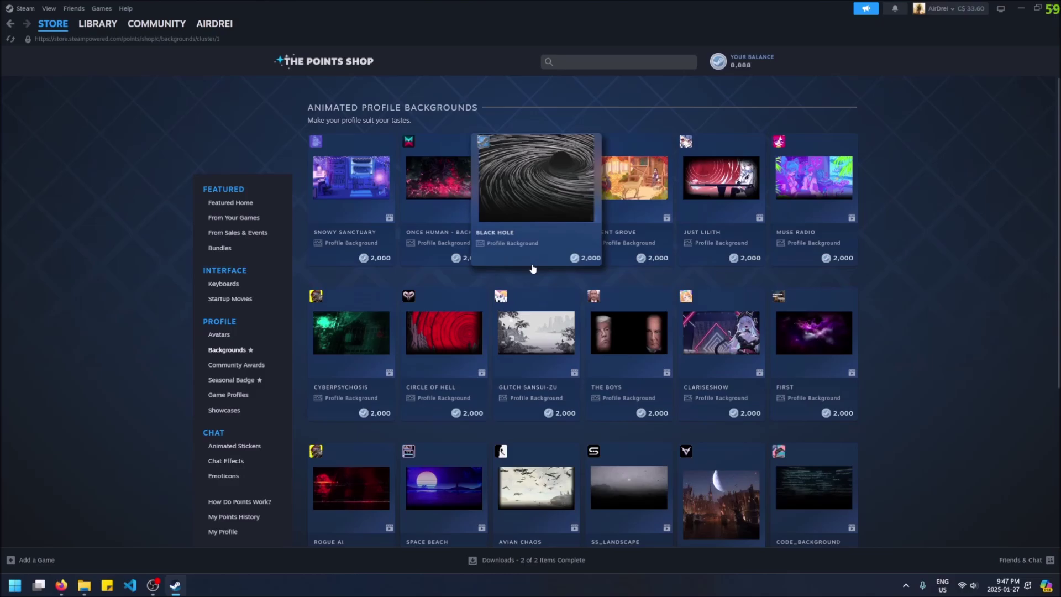
pyautogui.scroll(-2, 561, 274)
pyautogui.scroll(-7, 576, 288)
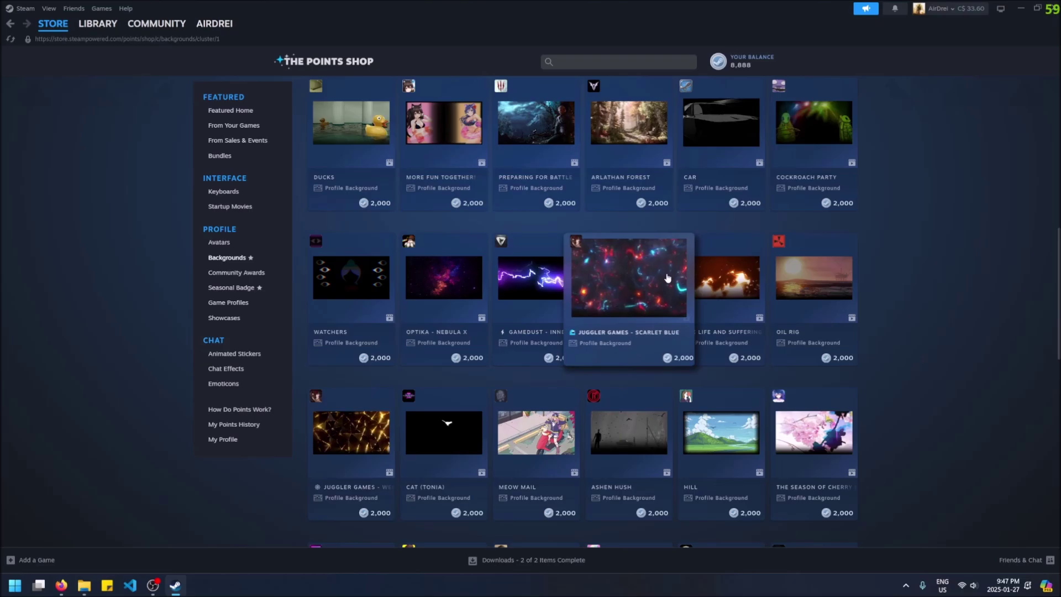
pyautogui.scroll(-2, 725, 276)
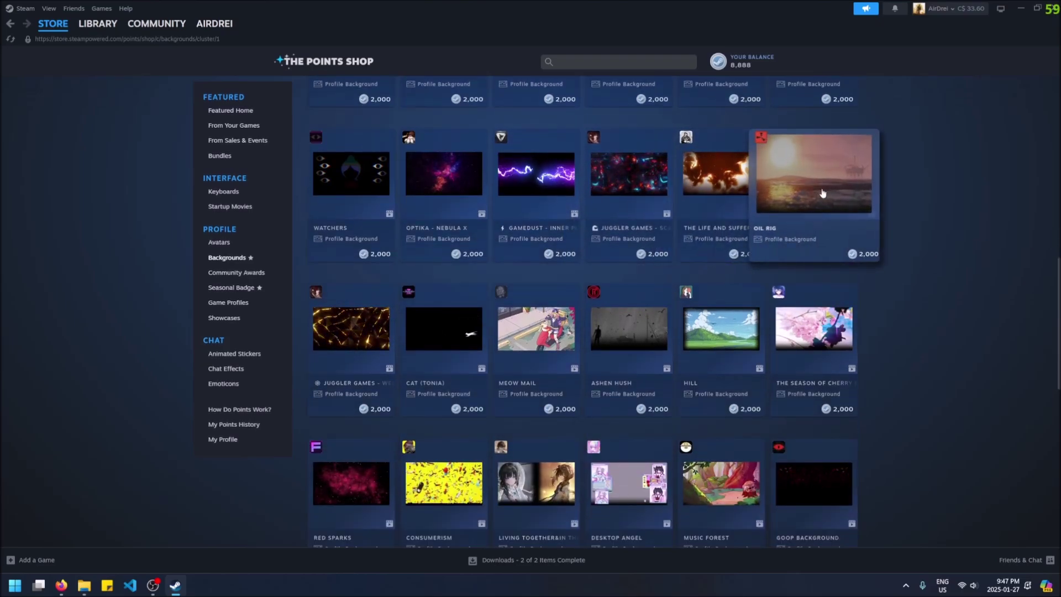
pyautogui.scroll(-6, 994, 277)
pyautogui.scroll(-2, 994, 277)
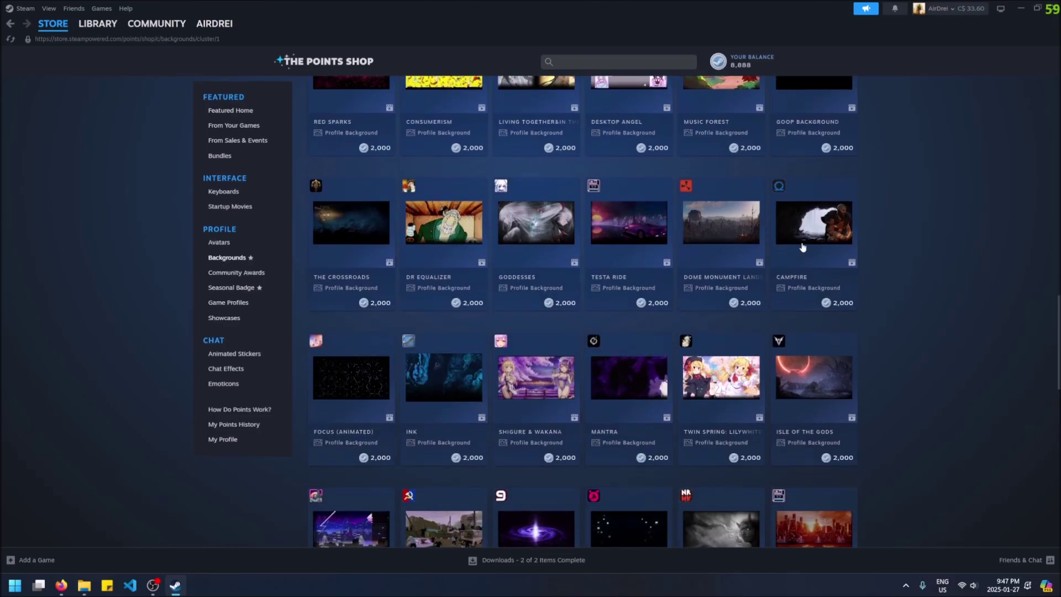
pyautogui.scroll(-2, 922, 257)
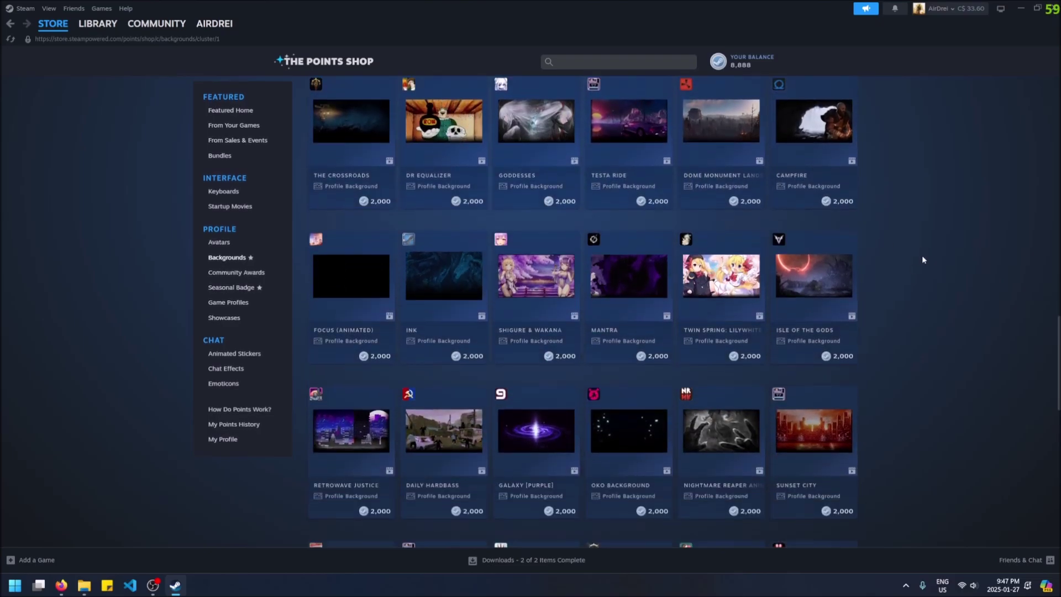
pyautogui.scroll(-8, 743, 339)
pyautogui.scroll(10, 743, 339)
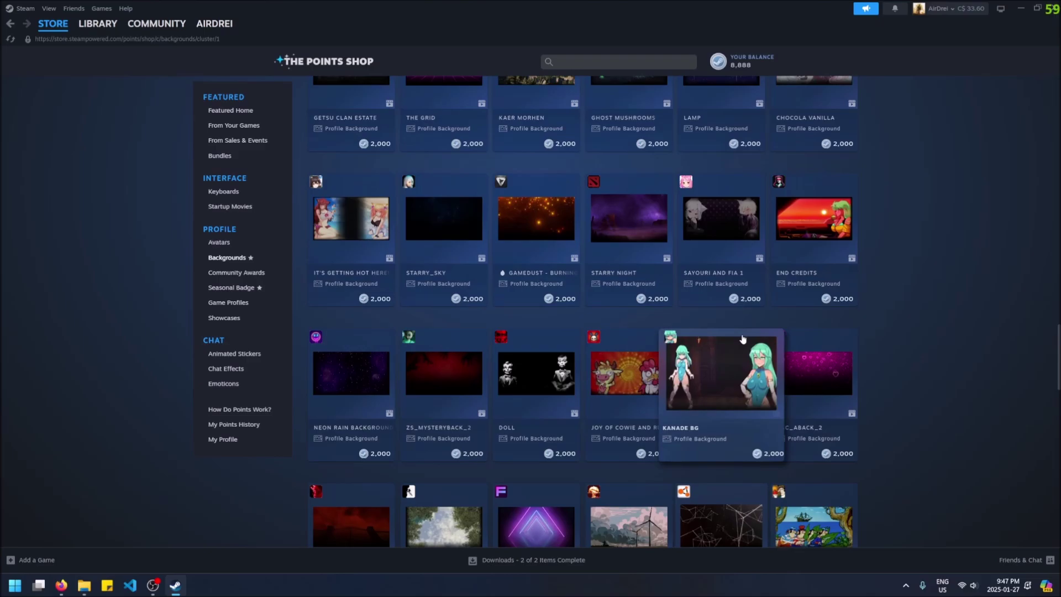
pyautogui.scroll(3, 742, 339)
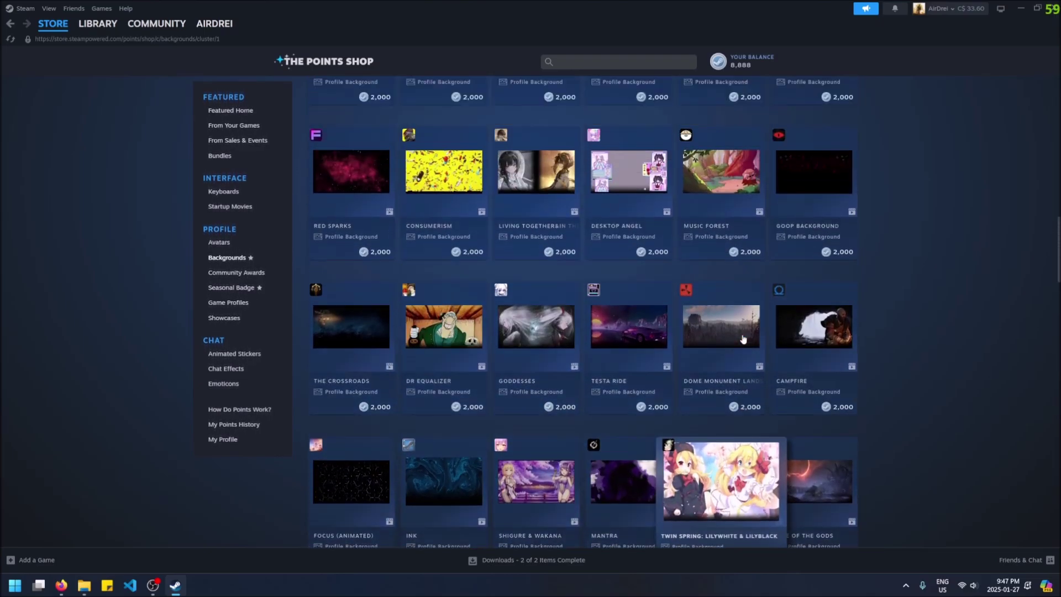
pyautogui.scroll(6, 741, 337)
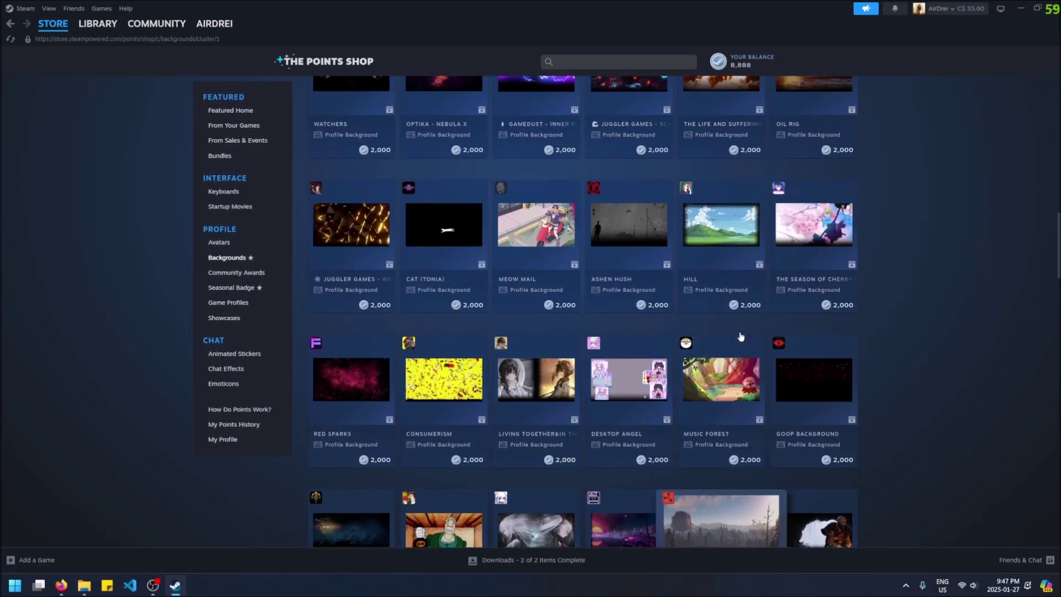
pyautogui.moveTo(822, 289)
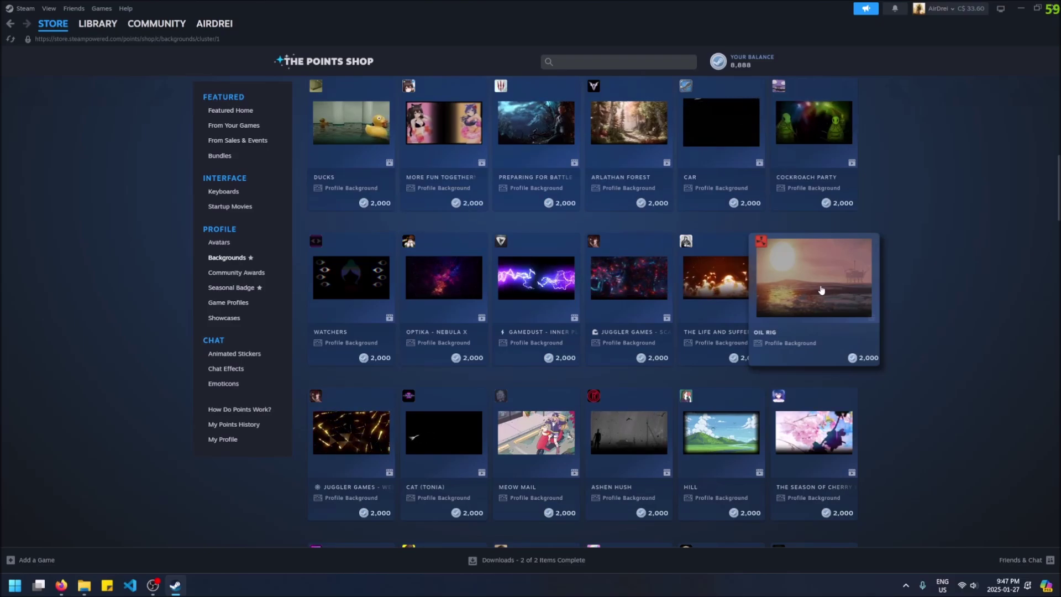
pyautogui.scroll(5, 822, 289)
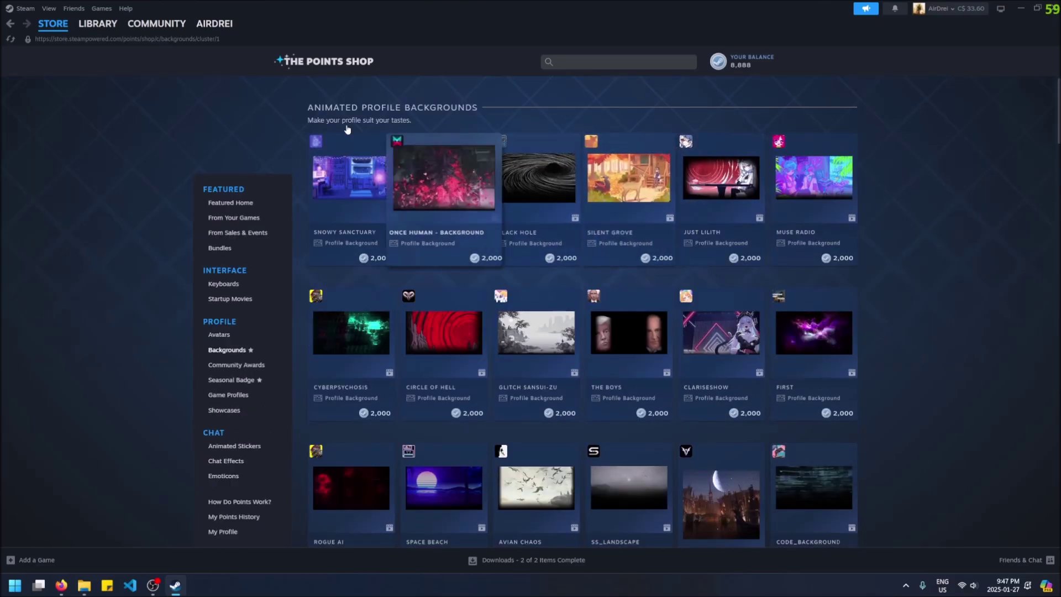
# Return to the Backgrounds category overview and page through the tiled profile backgrounds.
pyautogui.click(227, 350)
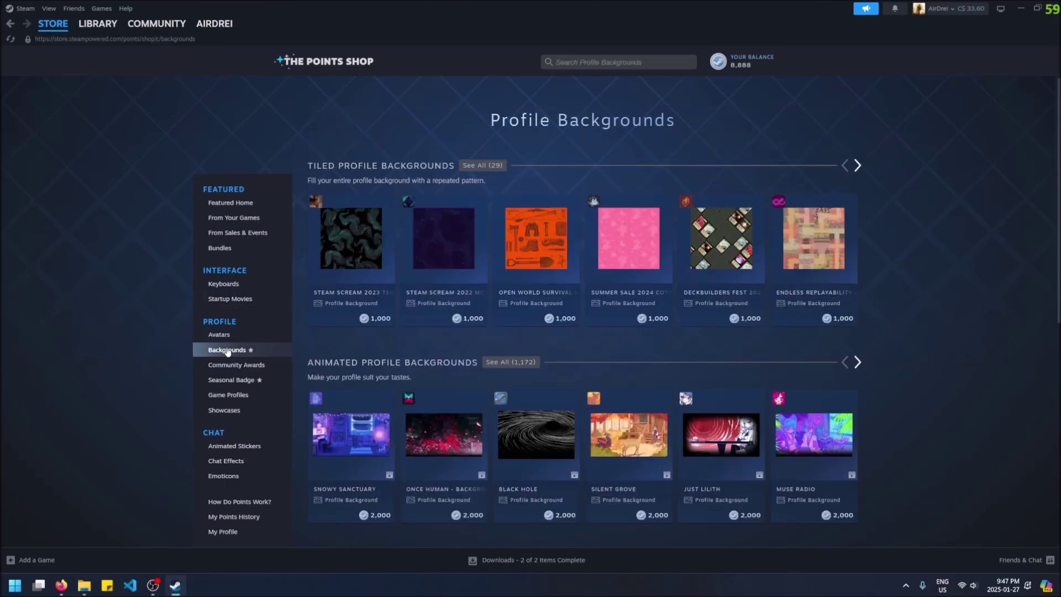
pyautogui.click(857, 165)
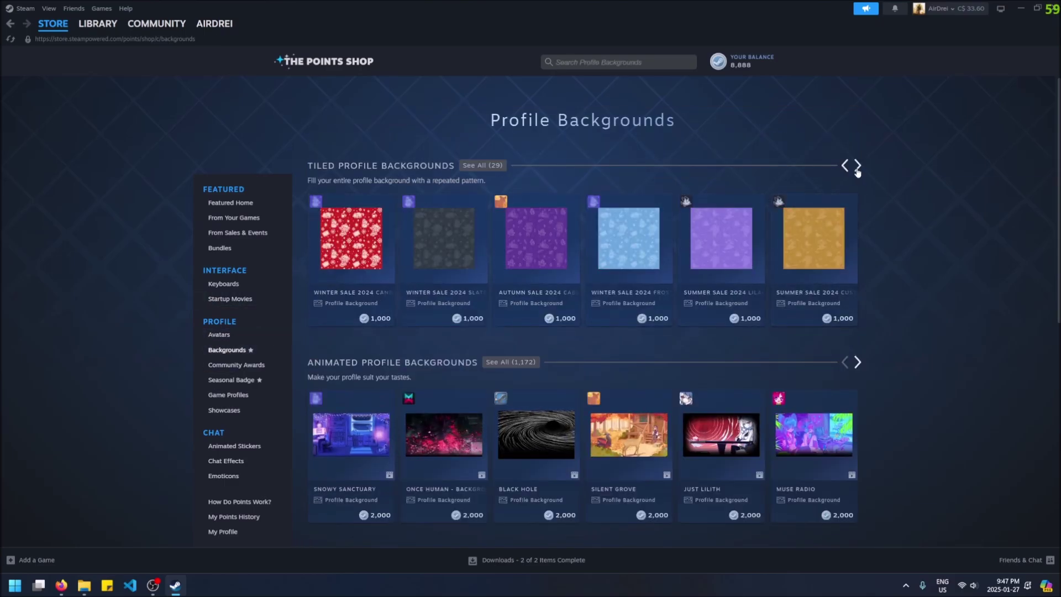
pyautogui.click(857, 166)
# Show all still profile backgrounds in the Points Shop and browse through the available designs.
pyautogui.scroll(-7, 499, 165)
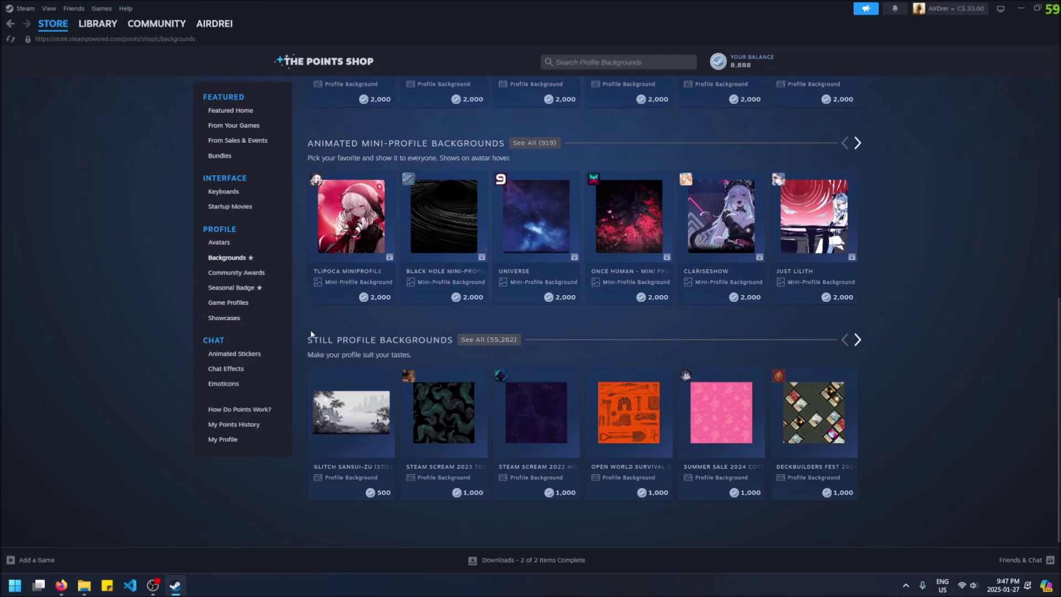
pyautogui.click(516, 343)
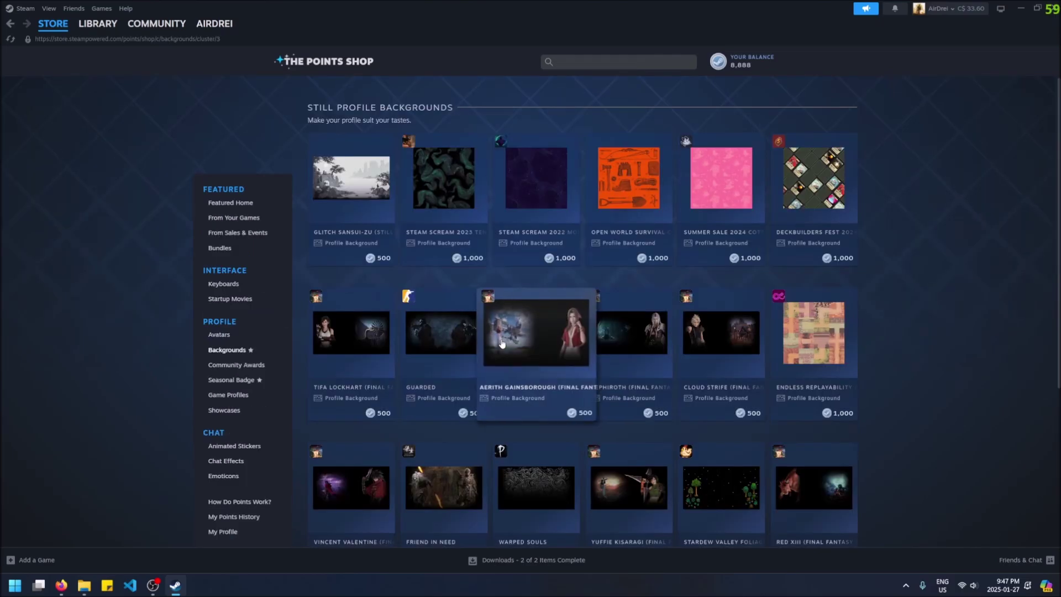
pyautogui.scroll(-3, 775, 266)
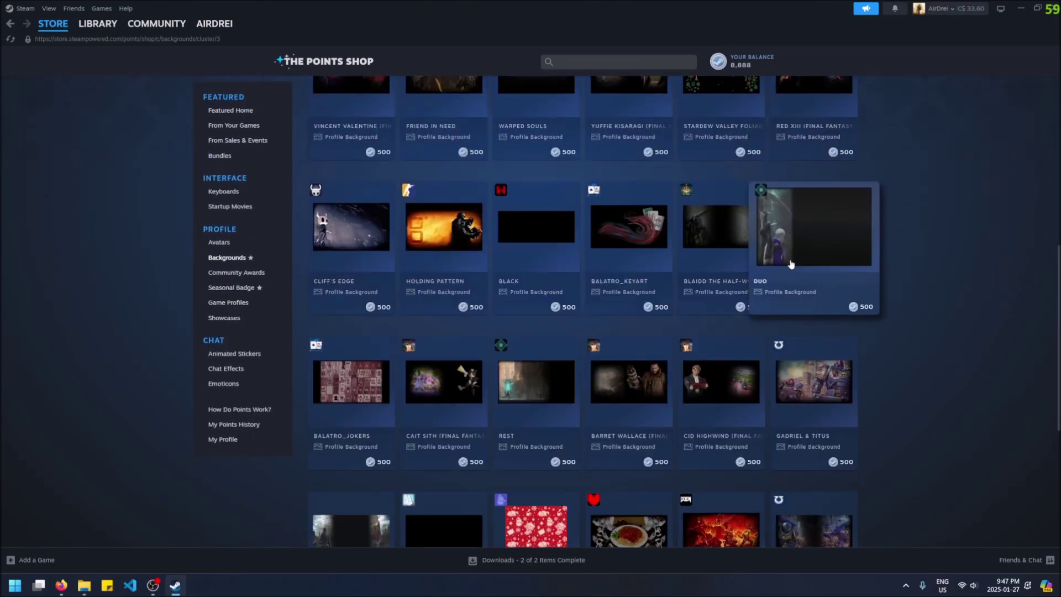
pyautogui.scroll(-10, 796, 263)
pyautogui.scroll(-4, 807, 268)
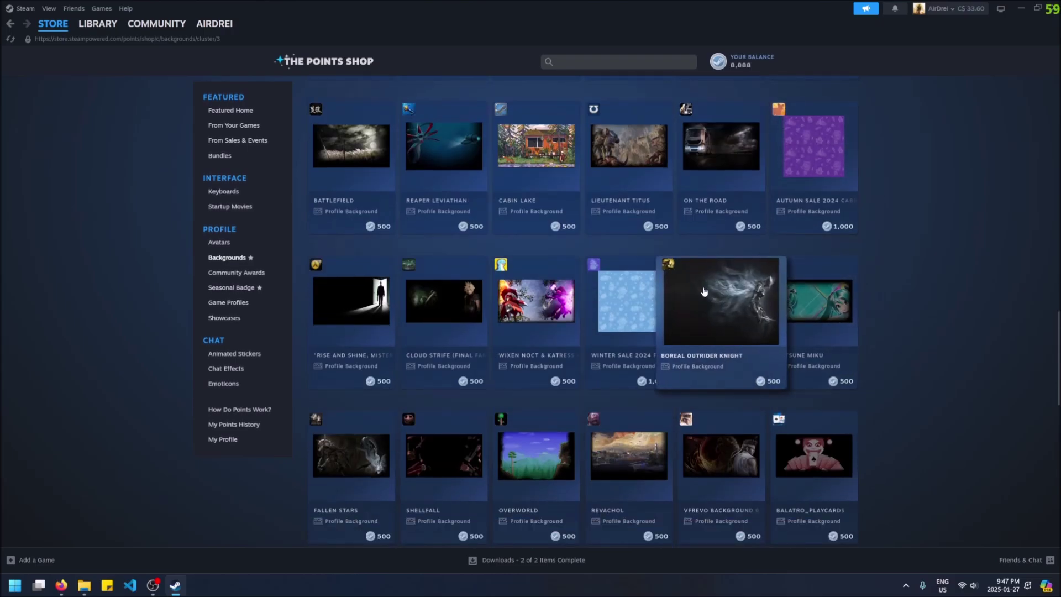
pyautogui.scroll(15, 704, 292)
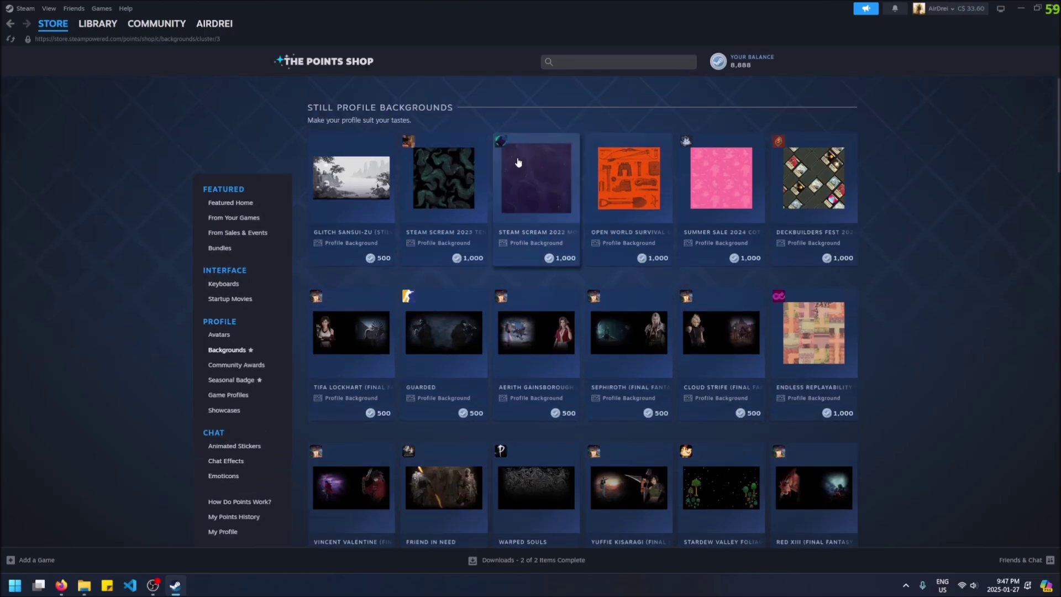
pyautogui.scroll(-12, 659, 351)
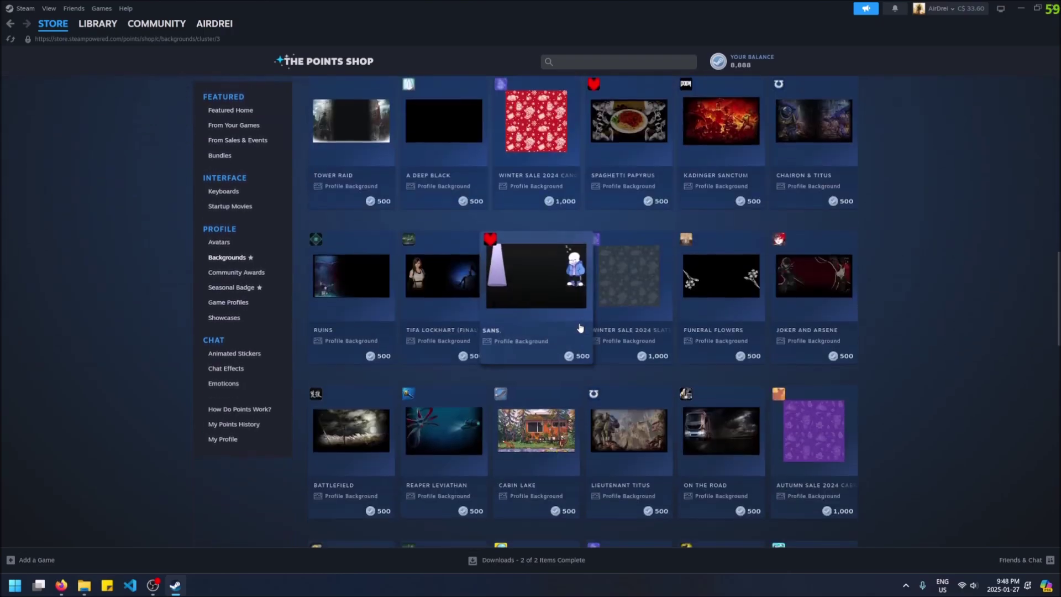
pyautogui.scroll(-1, 636, 349)
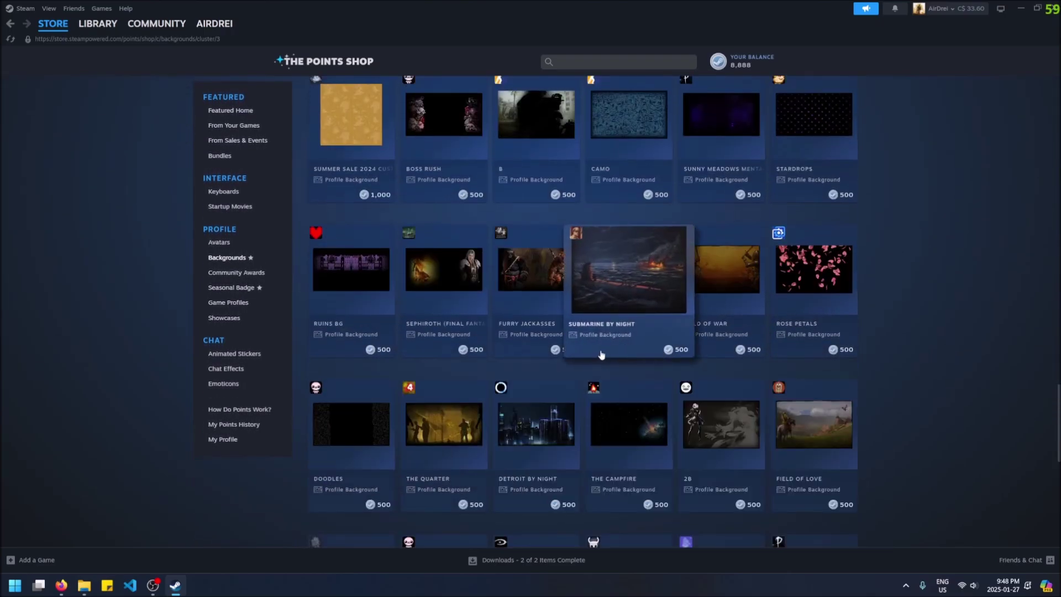
pyautogui.scroll(-5, 716, 252)
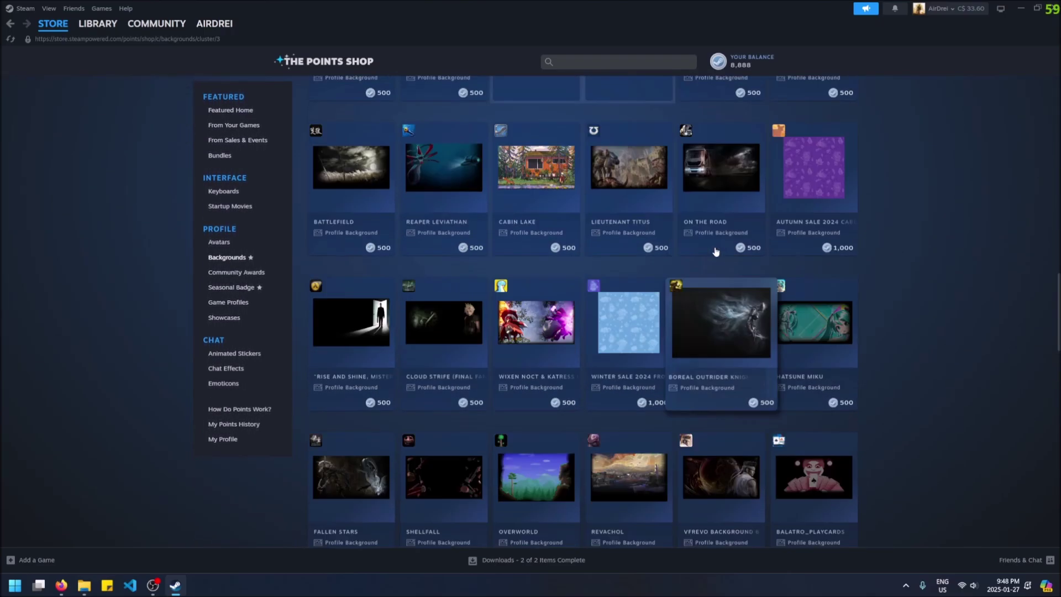
# Search the still profile backgrounds for "dark souls".
pyautogui.scroll(10, 713, 265)
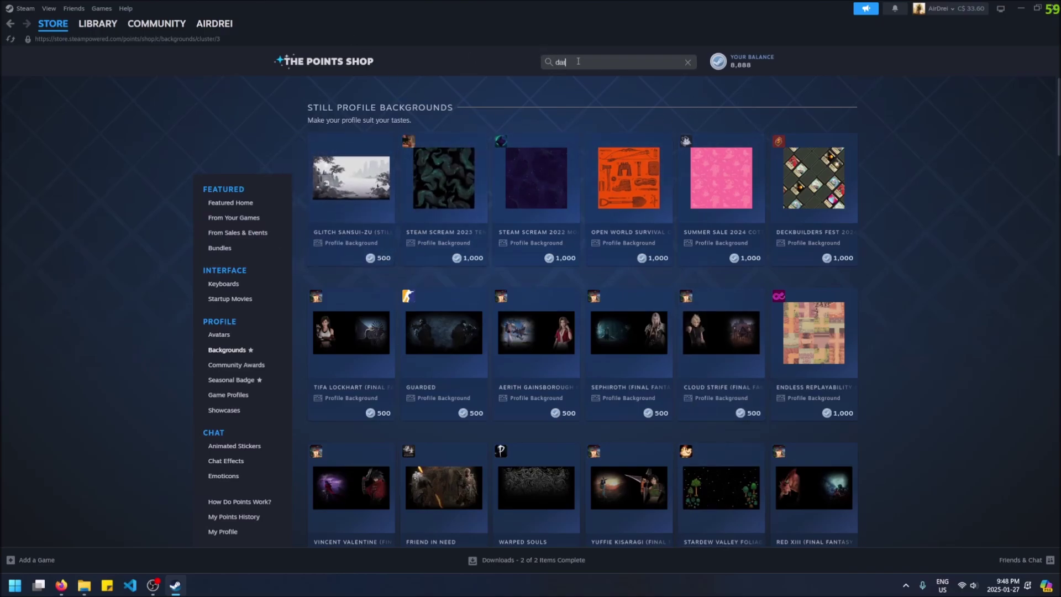
pyautogui.press('BackSpace')
pyautogui.write('soul')
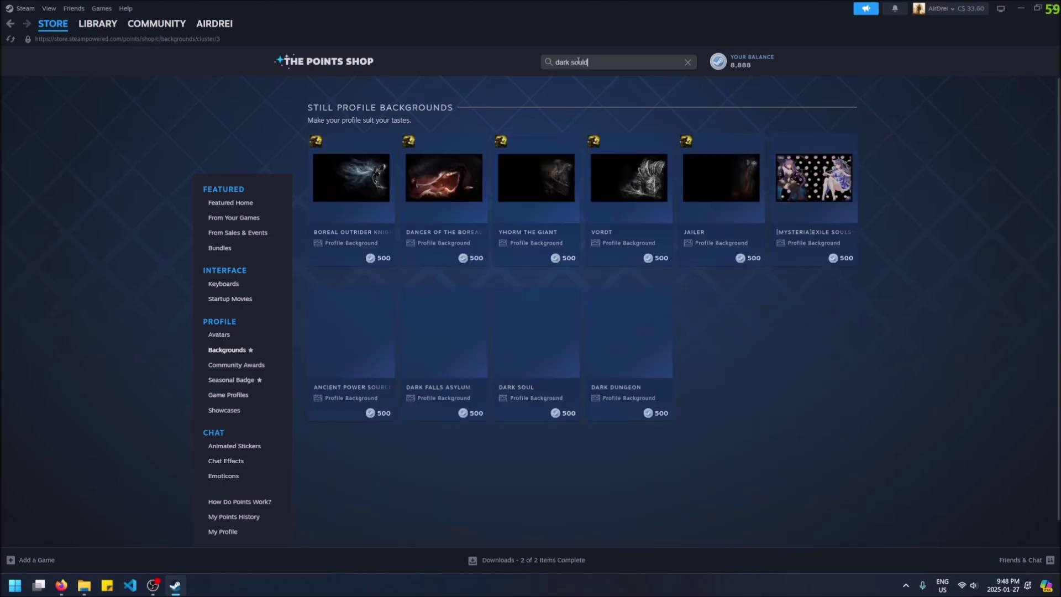
pyautogui.write('s')
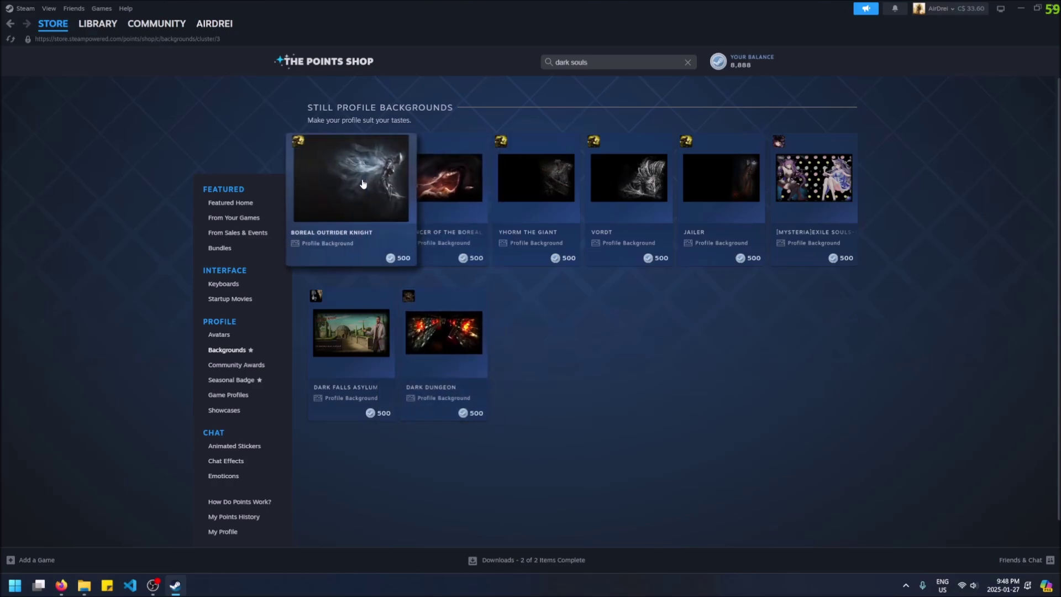
# Buy the Dancer of the Boreal Valley profile background for 500 points and equip it immediately.
pyautogui.click(450, 180)
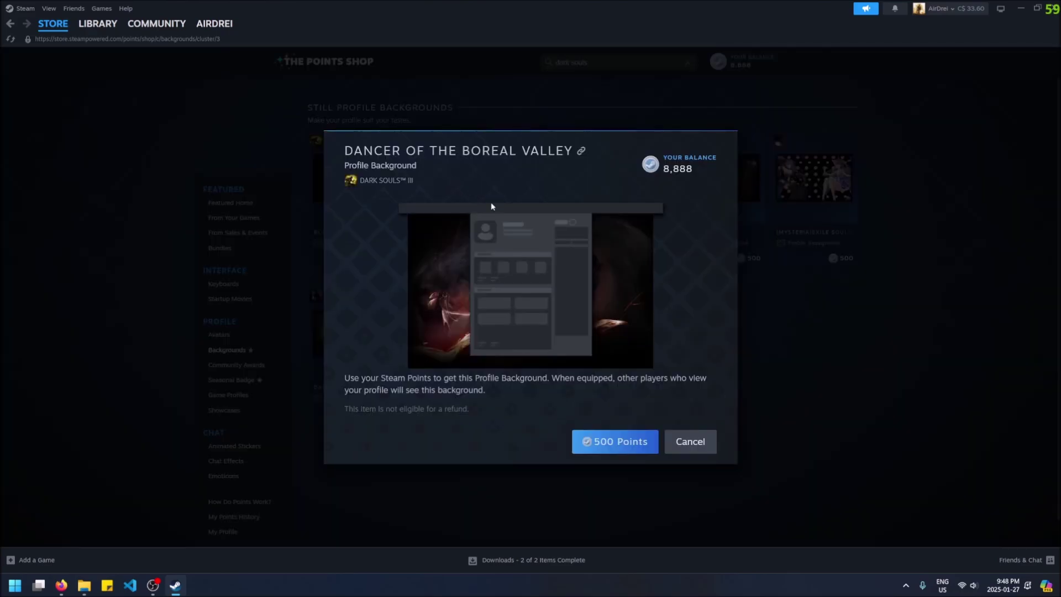
pyautogui.click(616, 442)
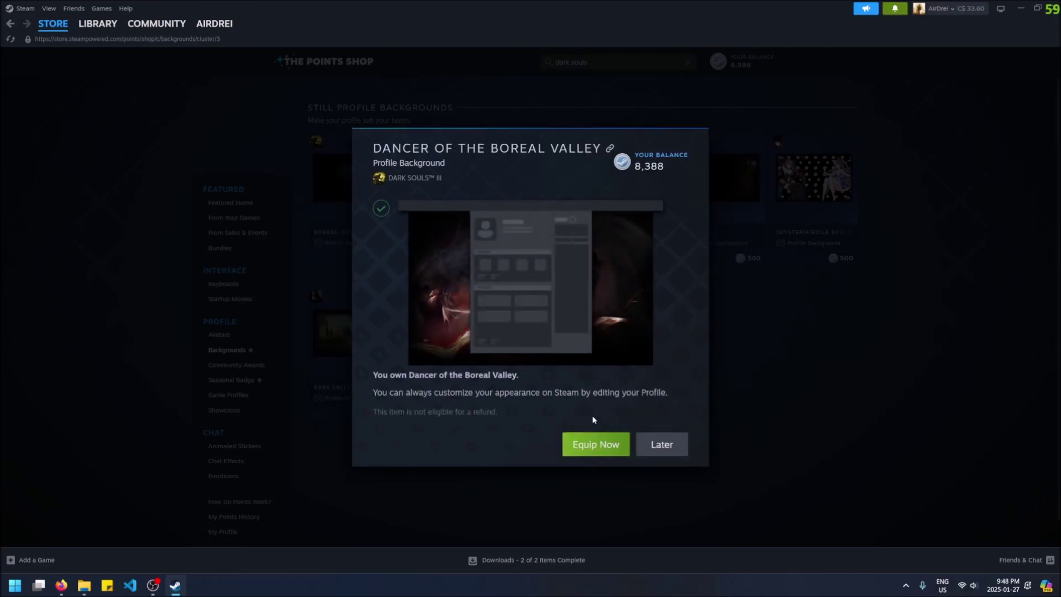
pyautogui.click(601, 445)
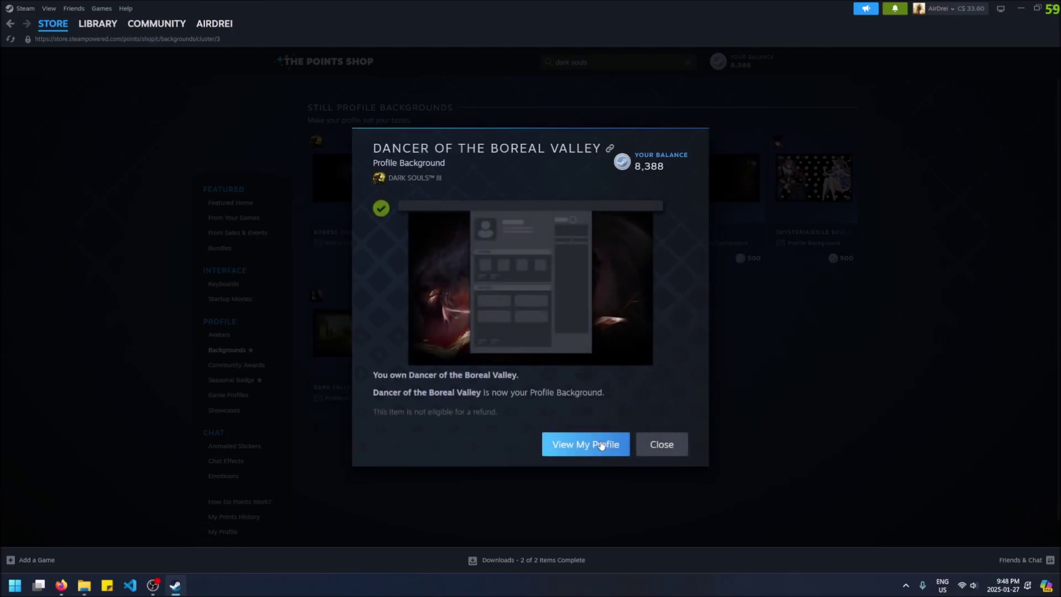
# View the profile from the purchase confirmation and look over how the newly equipped background appears along the whole page.
pyautogui.click(601, 445)
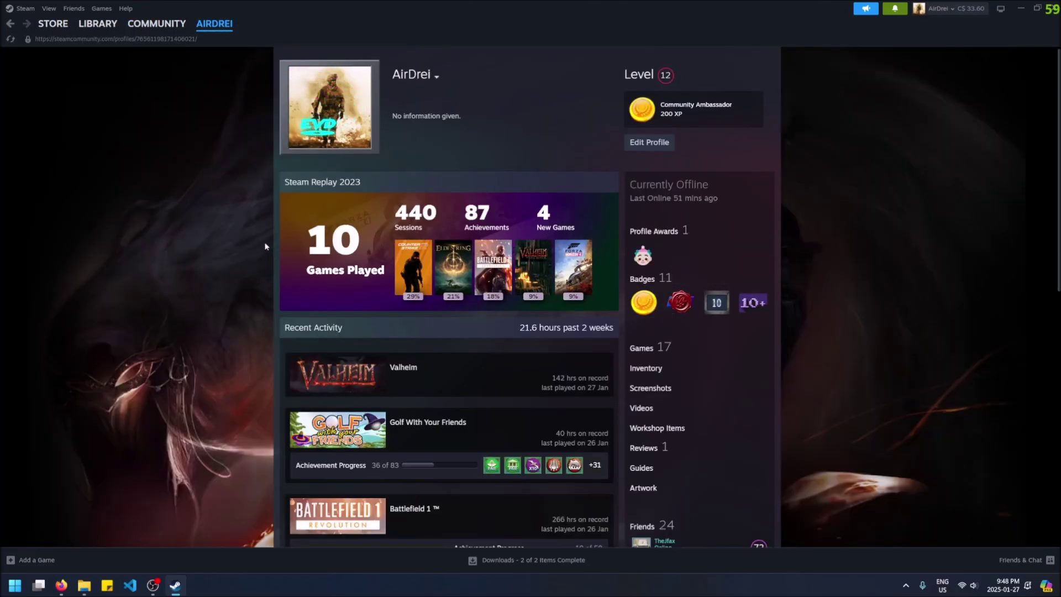
pyautogui.scroll(-15, 625, 336)
pyautogui.scroll(15, 625, 336)
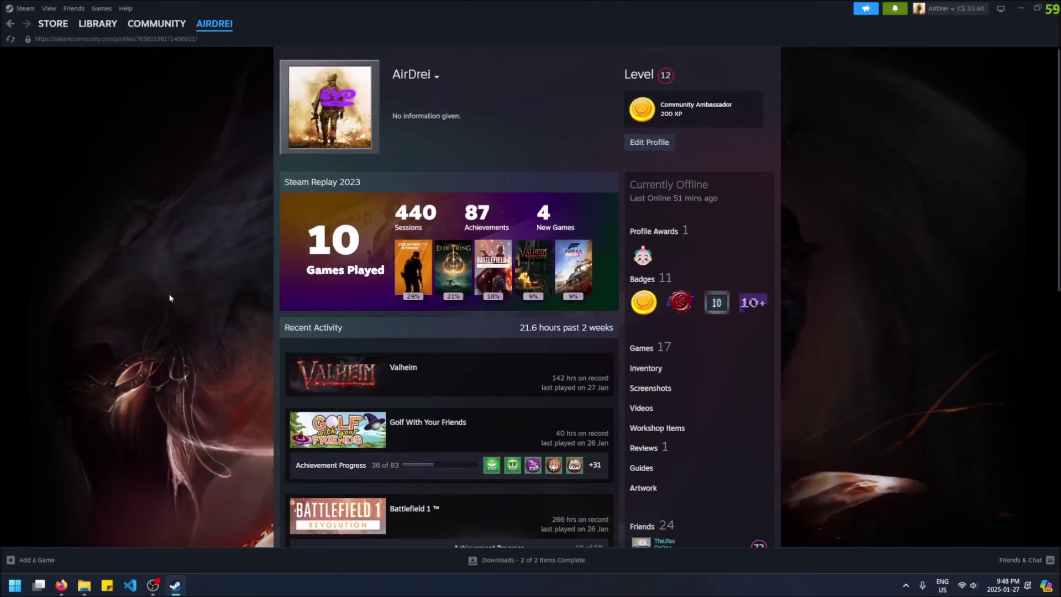
# Set the Dancer of the Boreal Valley profile background to Full Screen display and save the profile change.
pyautogui.click(653, 147)
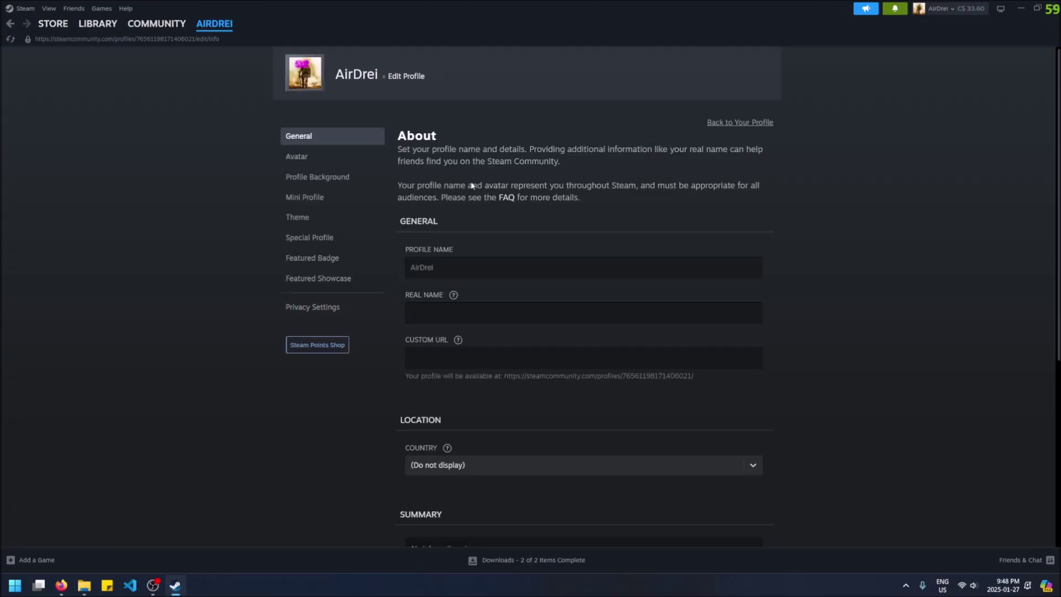
pyautogui.click(318, 177)
pyautogui.click(402, 325)
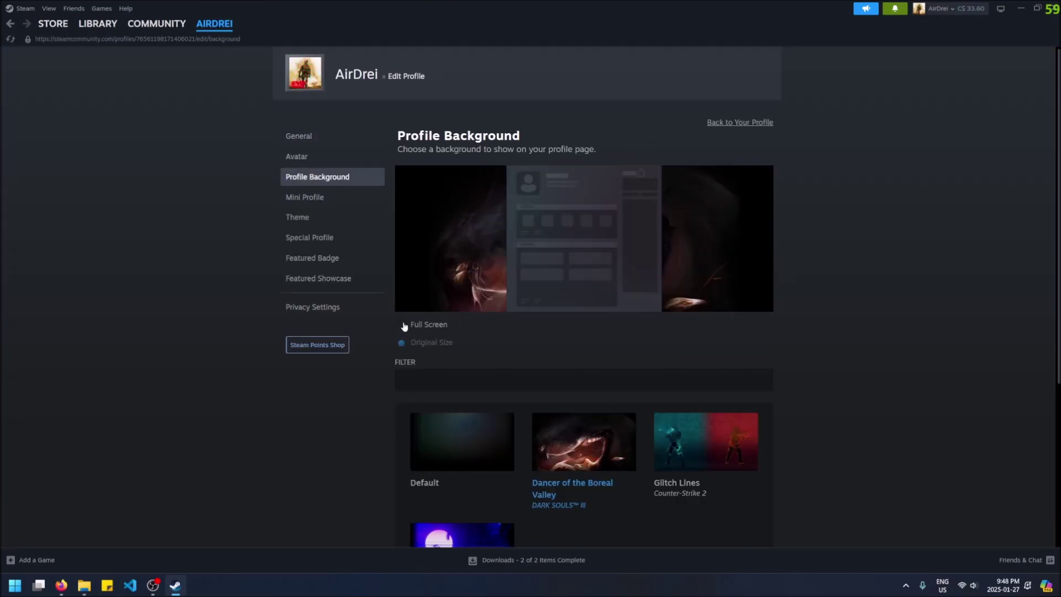
pyautogui.scroll(-4, 509, 348)
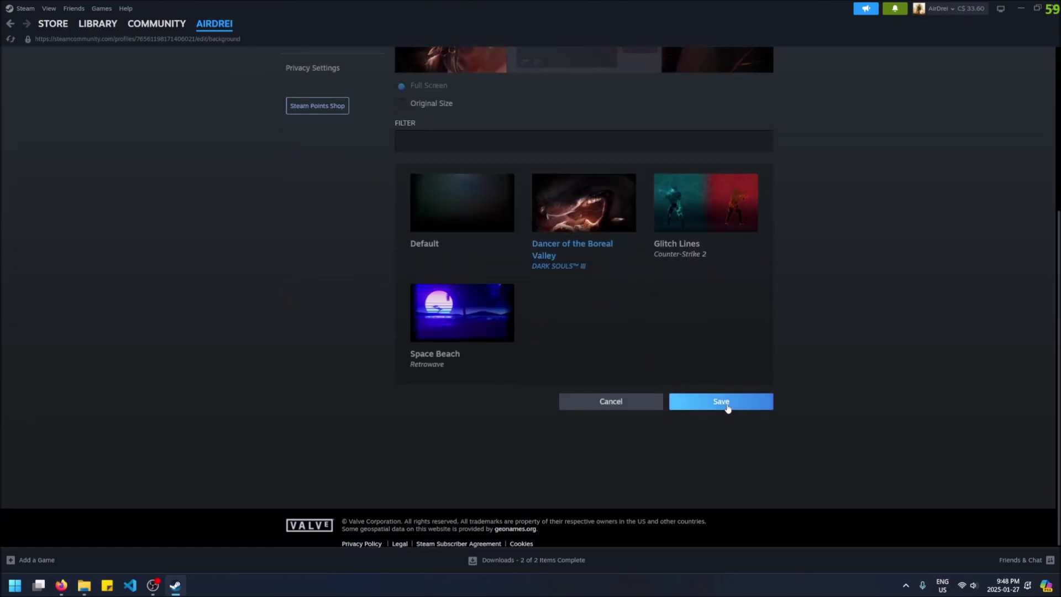
pyautogui.click(728, 406)
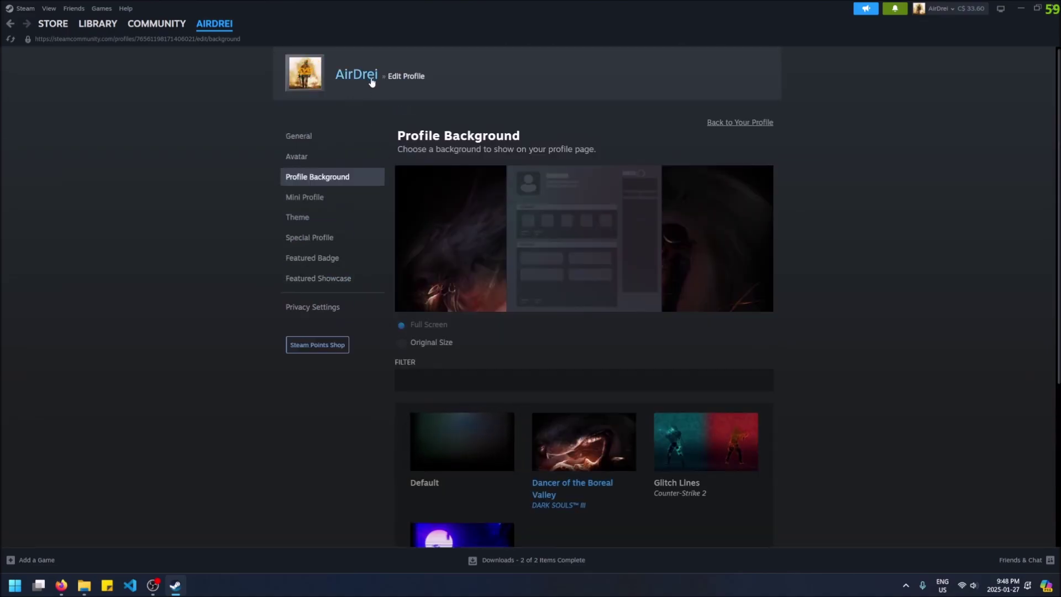
# Return to the profile page and examine how the full-screen background fits along its length.
pyautogui.click(371, 80)
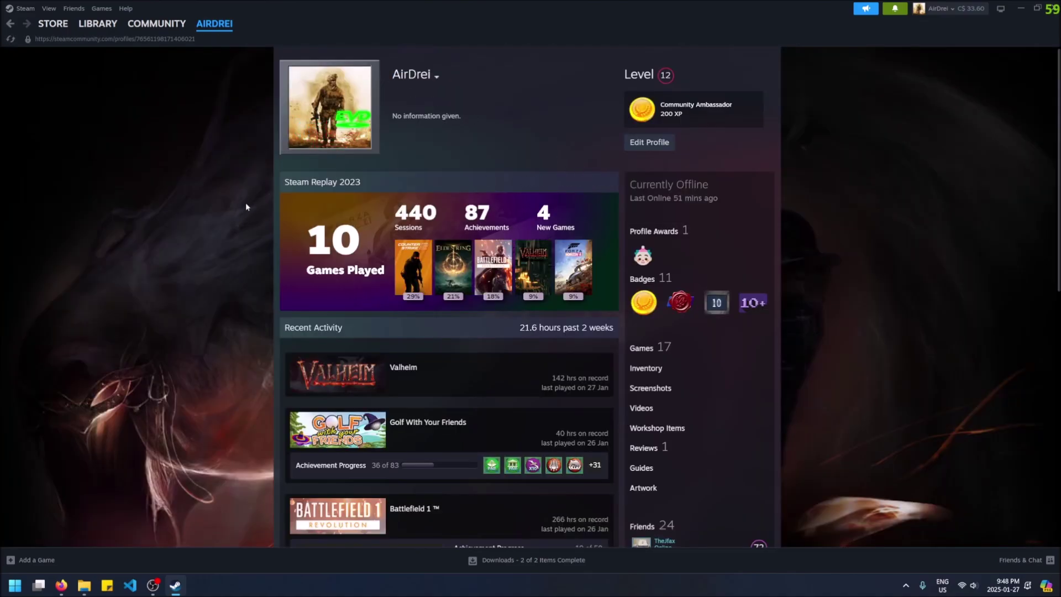
pyautogui.scroll(-4, 144, 166)
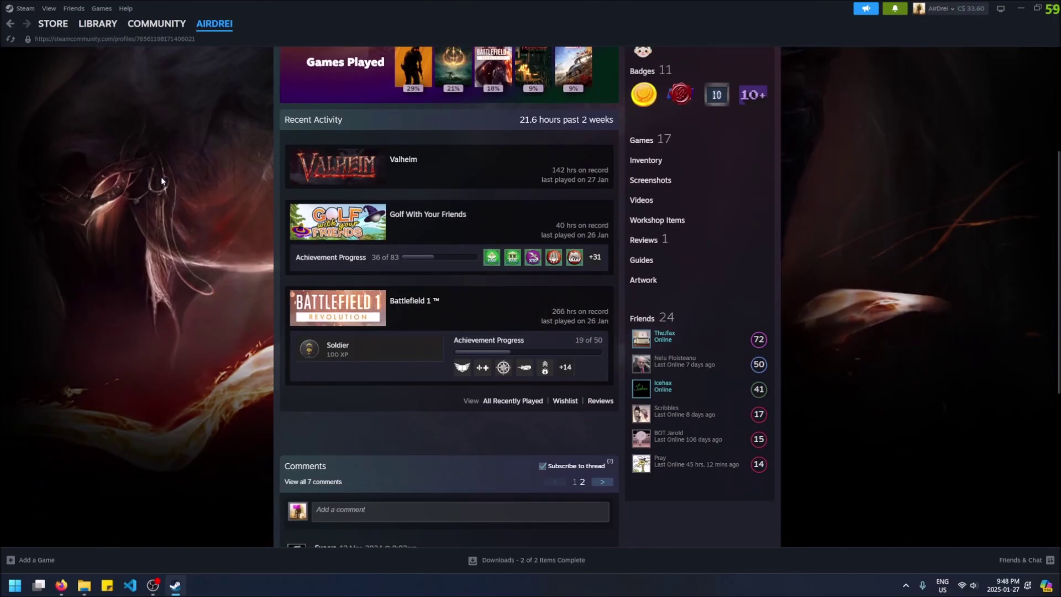
pyautogui.scroll(-3, 168, 185)
pyautogui.scroll(8, 175, 187)
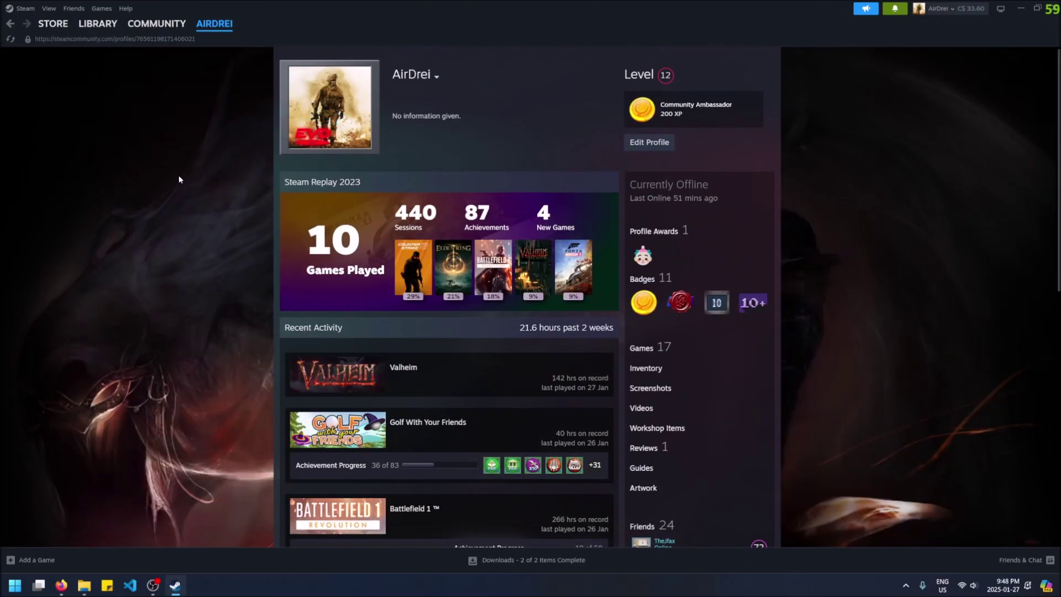